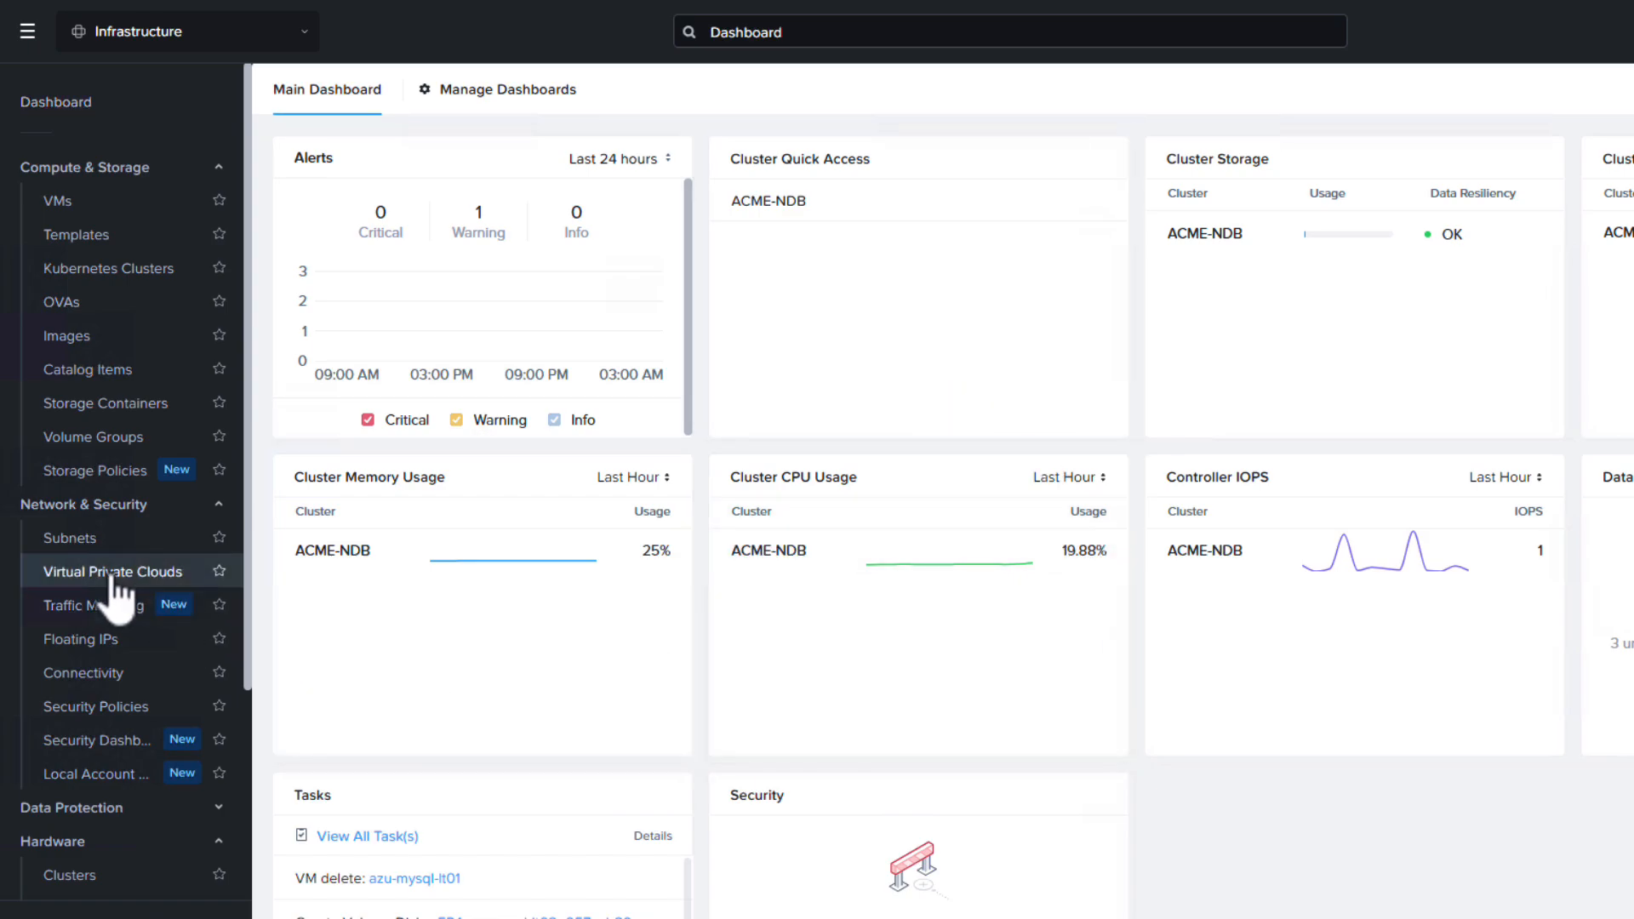
Inspect the Server virtual private cloud, checking its summary and its overlay subnets.
click(64, 573)
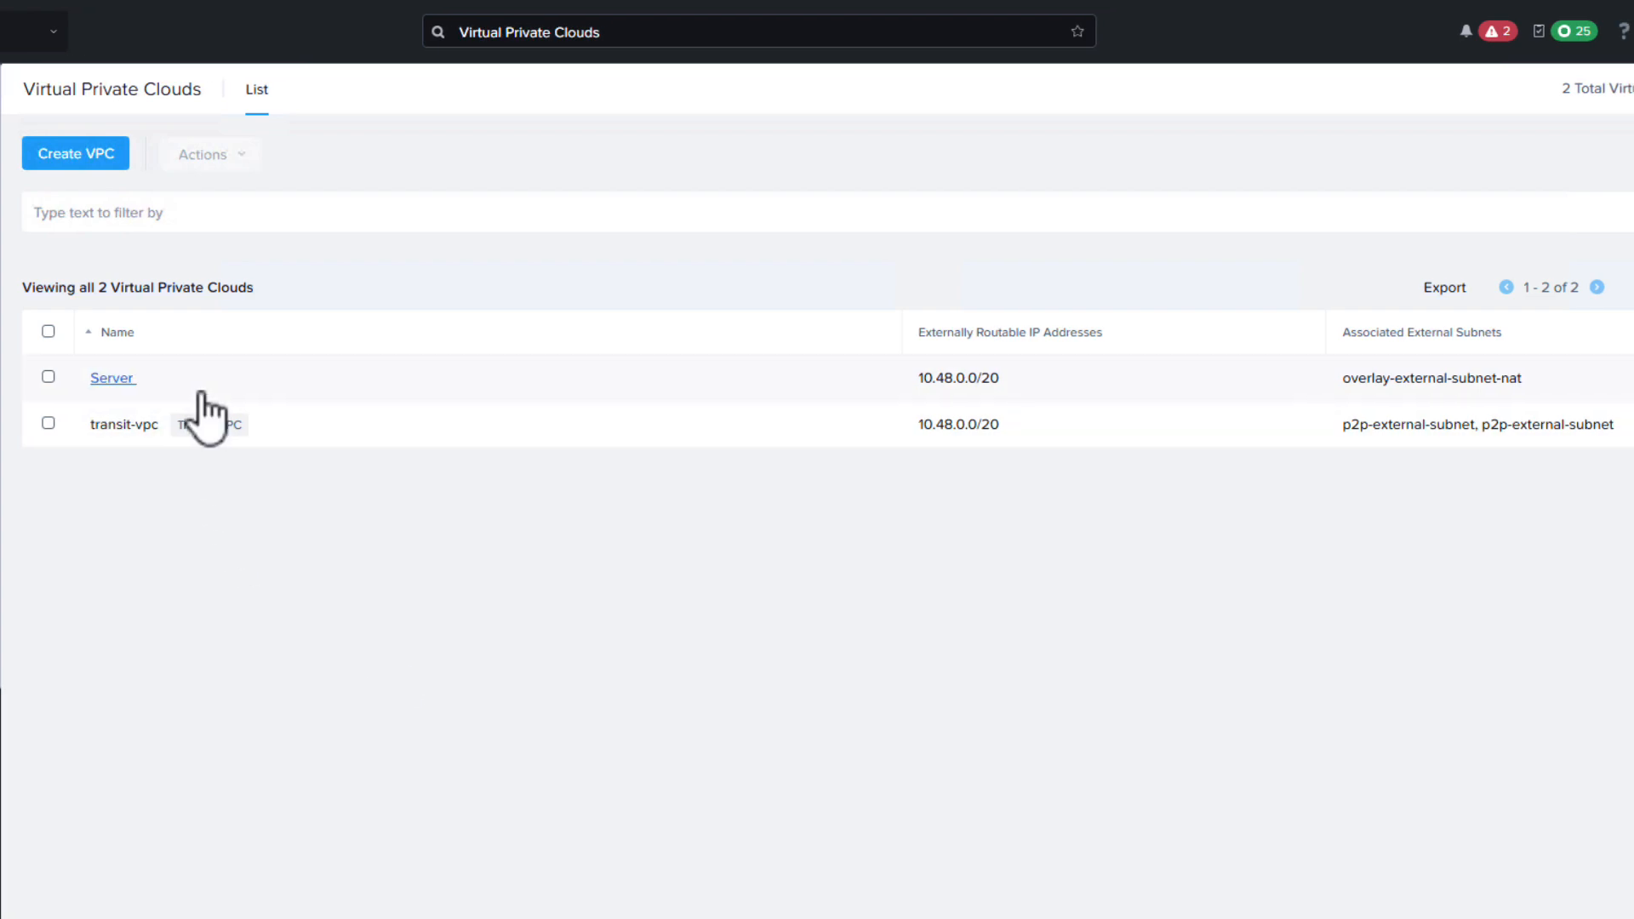
click(117, 385)
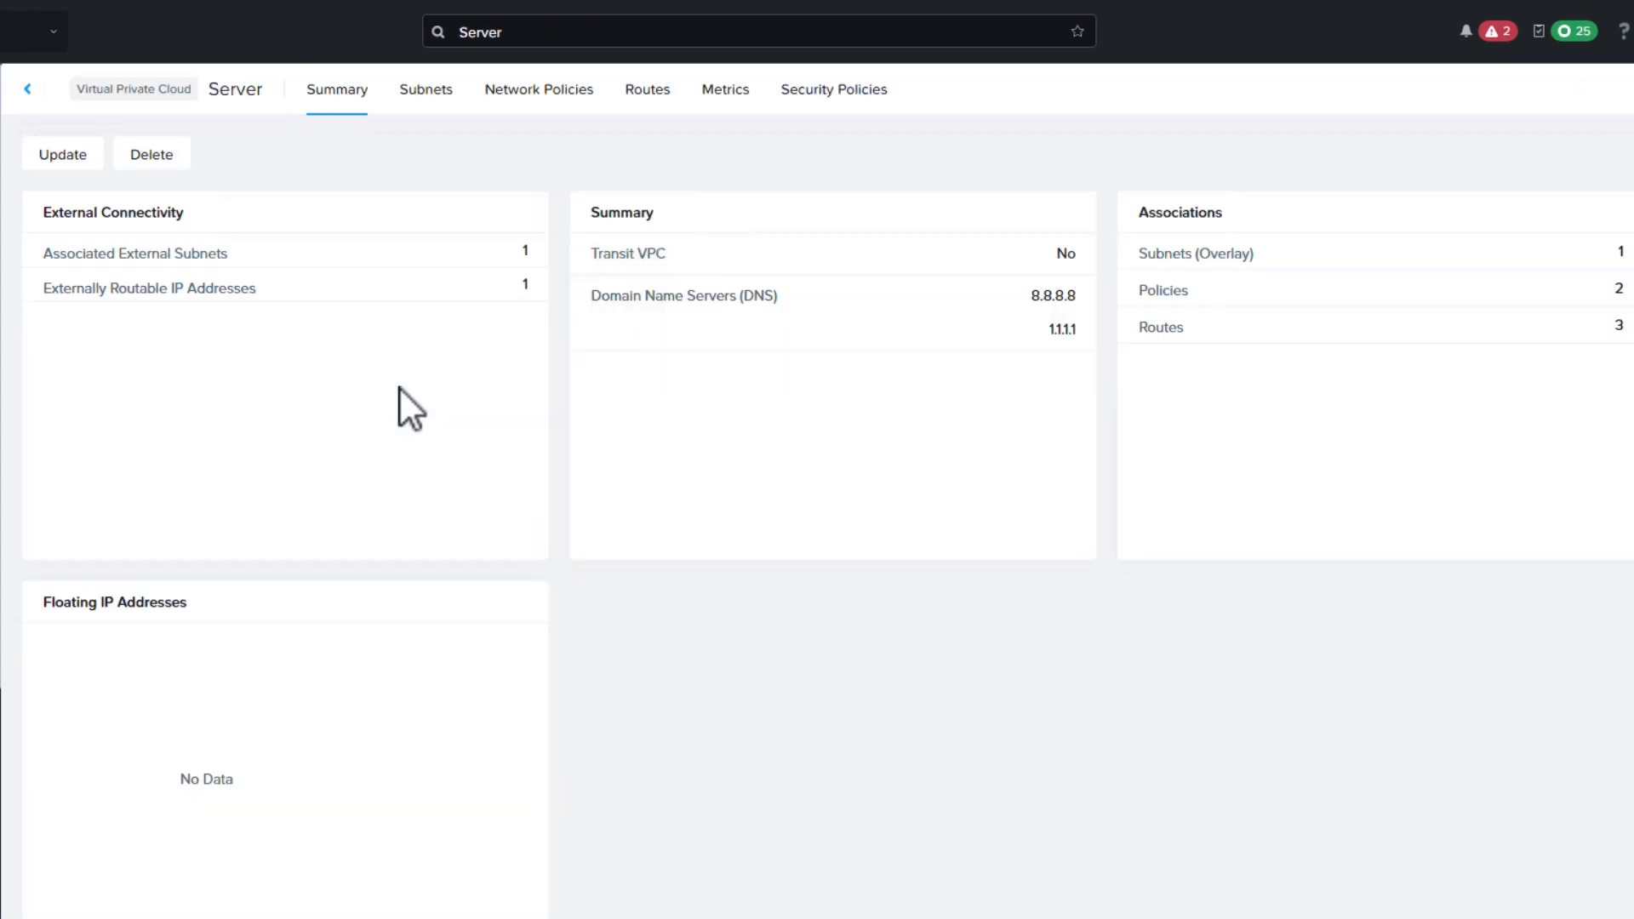
click(439, 92)
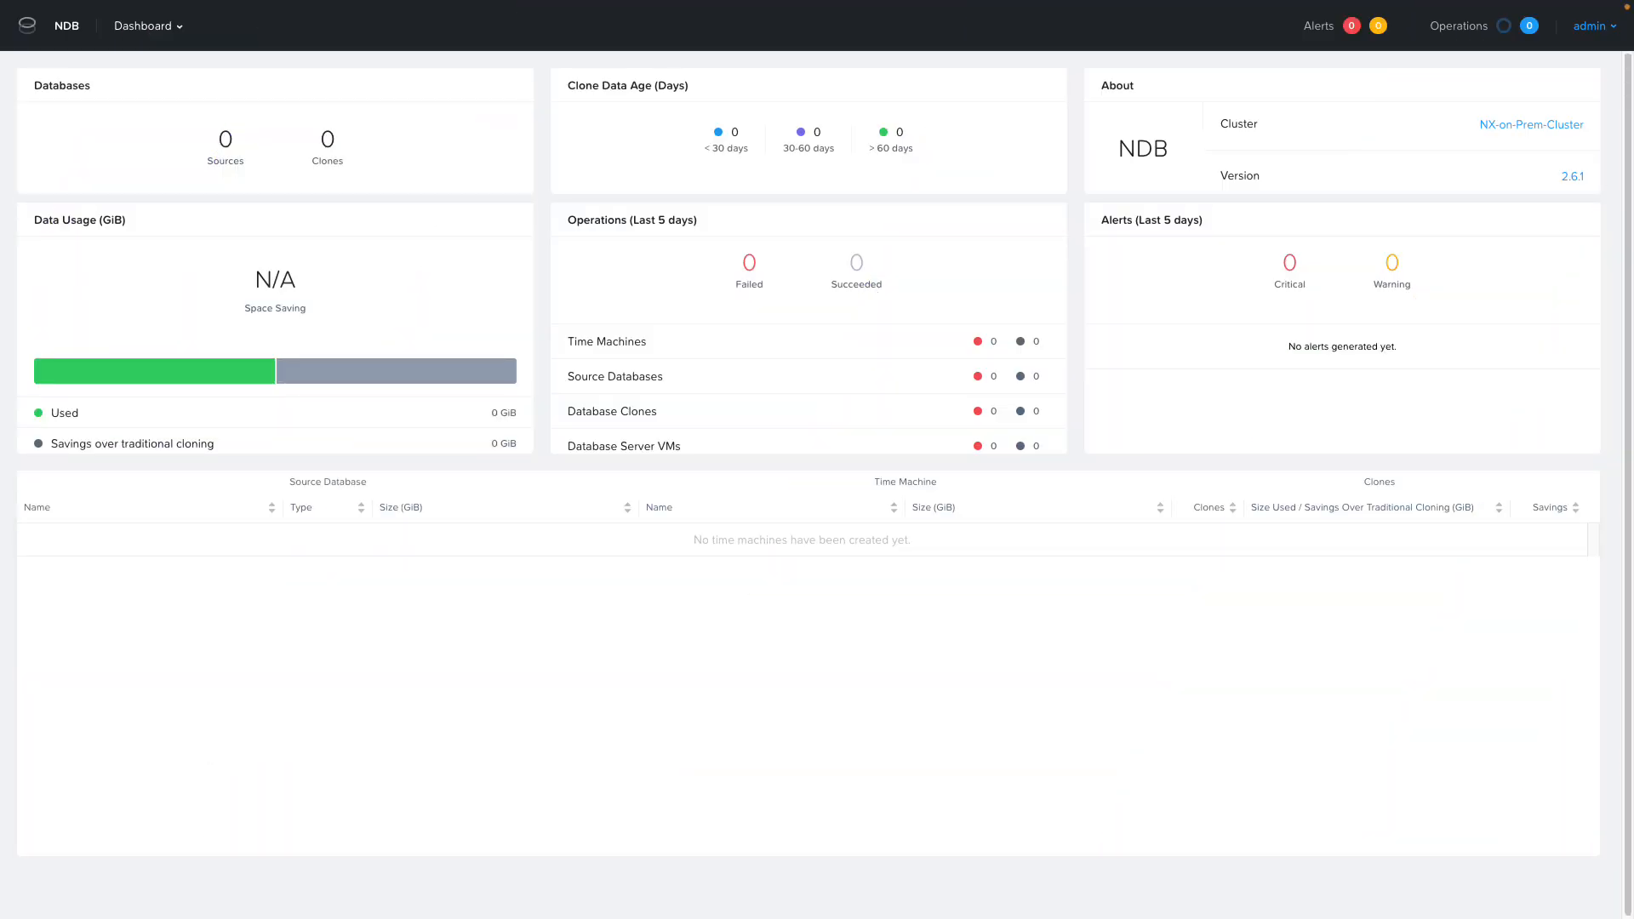
Switch to NDB and view the details of the registered Nutanix cluster NDB-on-NC2-Azure.
click(128, 26)
click(128, 272)
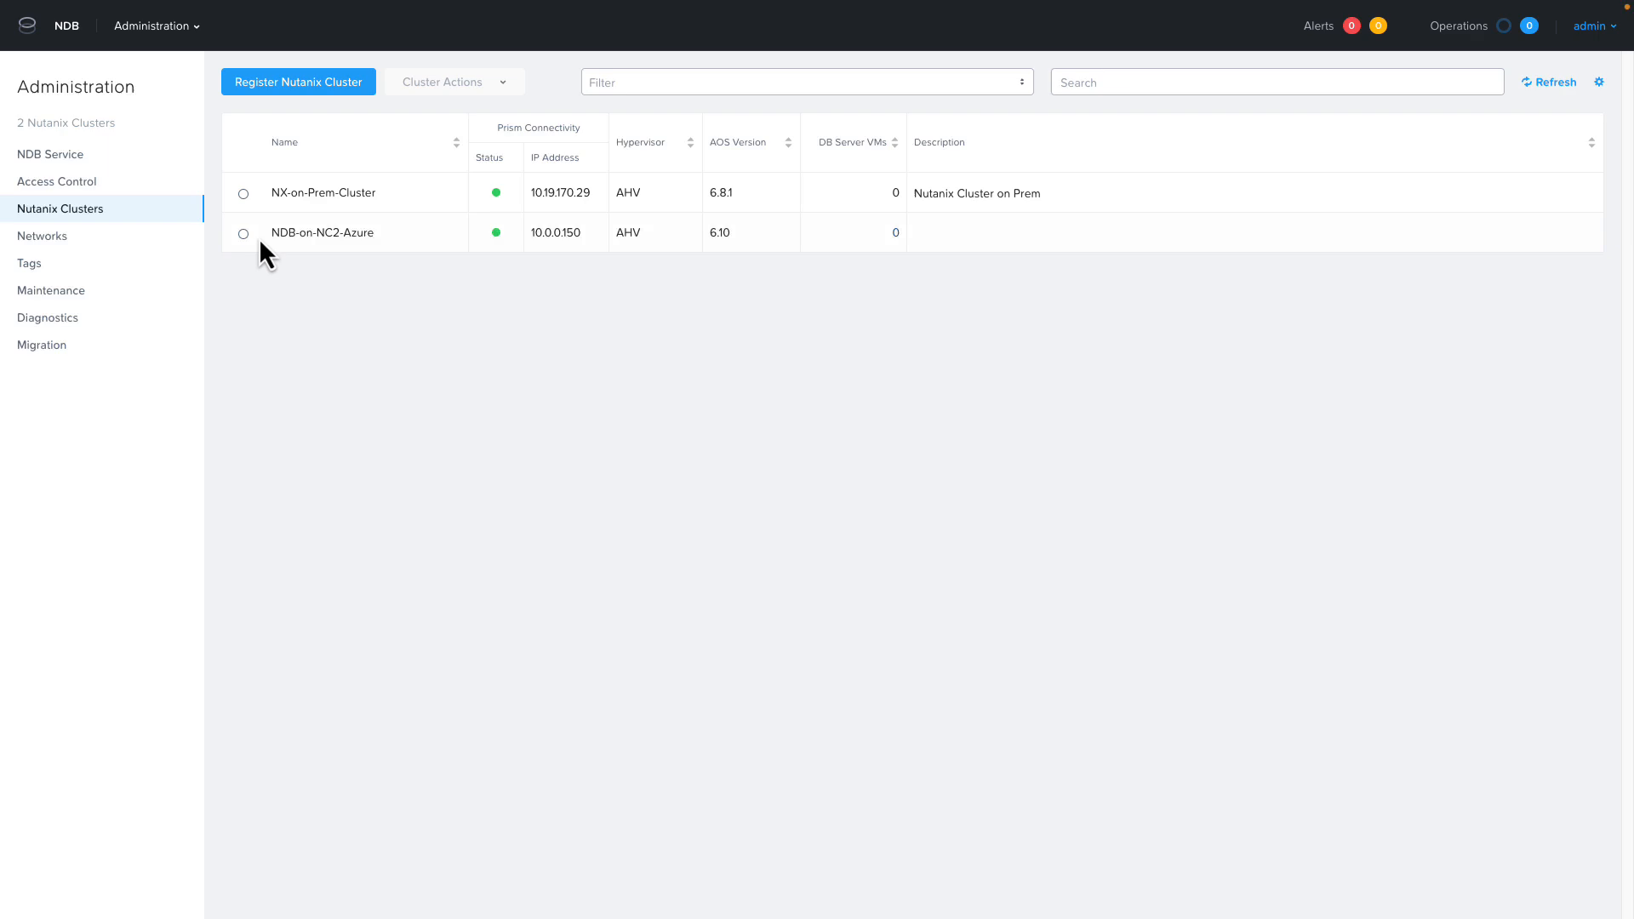
click(243, 233)
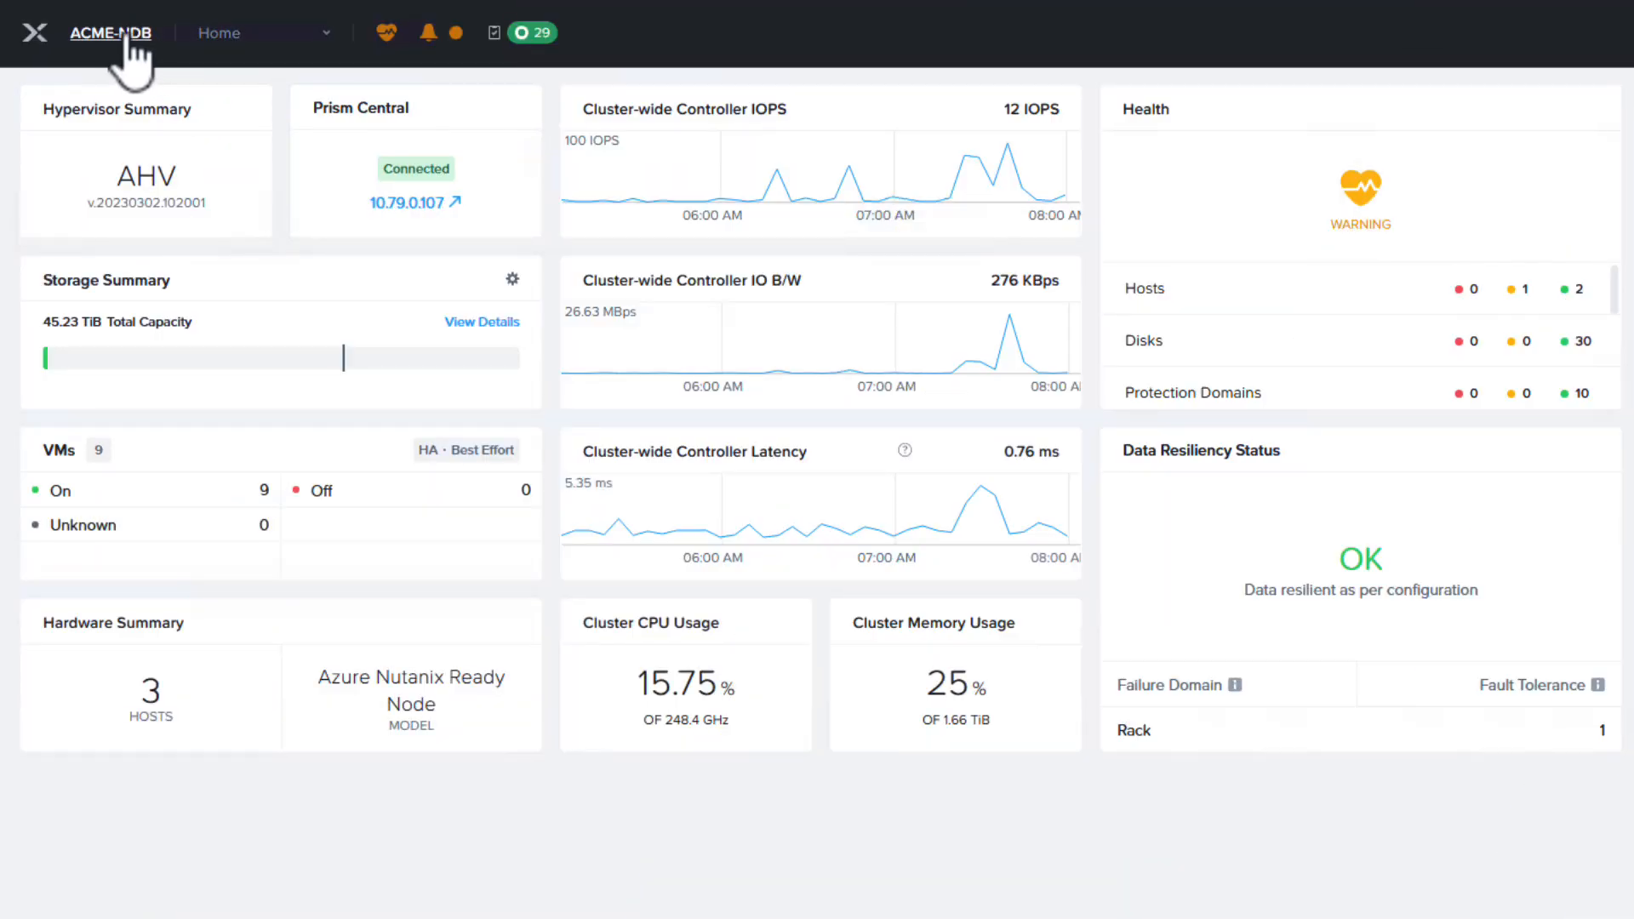
Switch to the ACME-NDB Prism console and check the virtual IP in its cluster details.
click(113, 36)
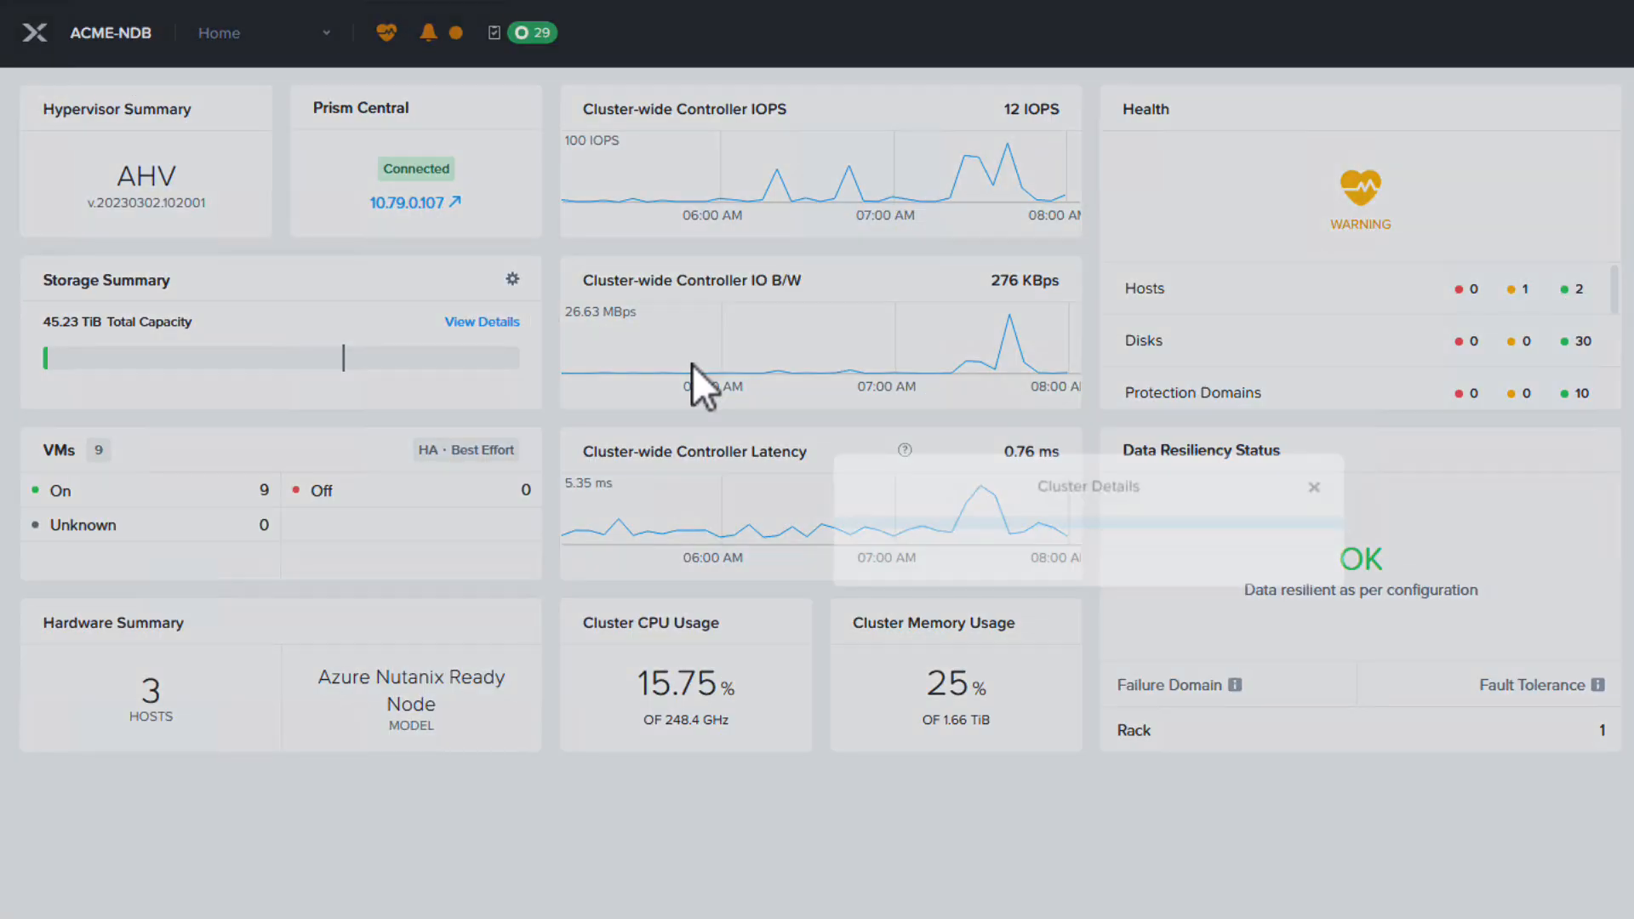
scroll(998, 553, down, 3)
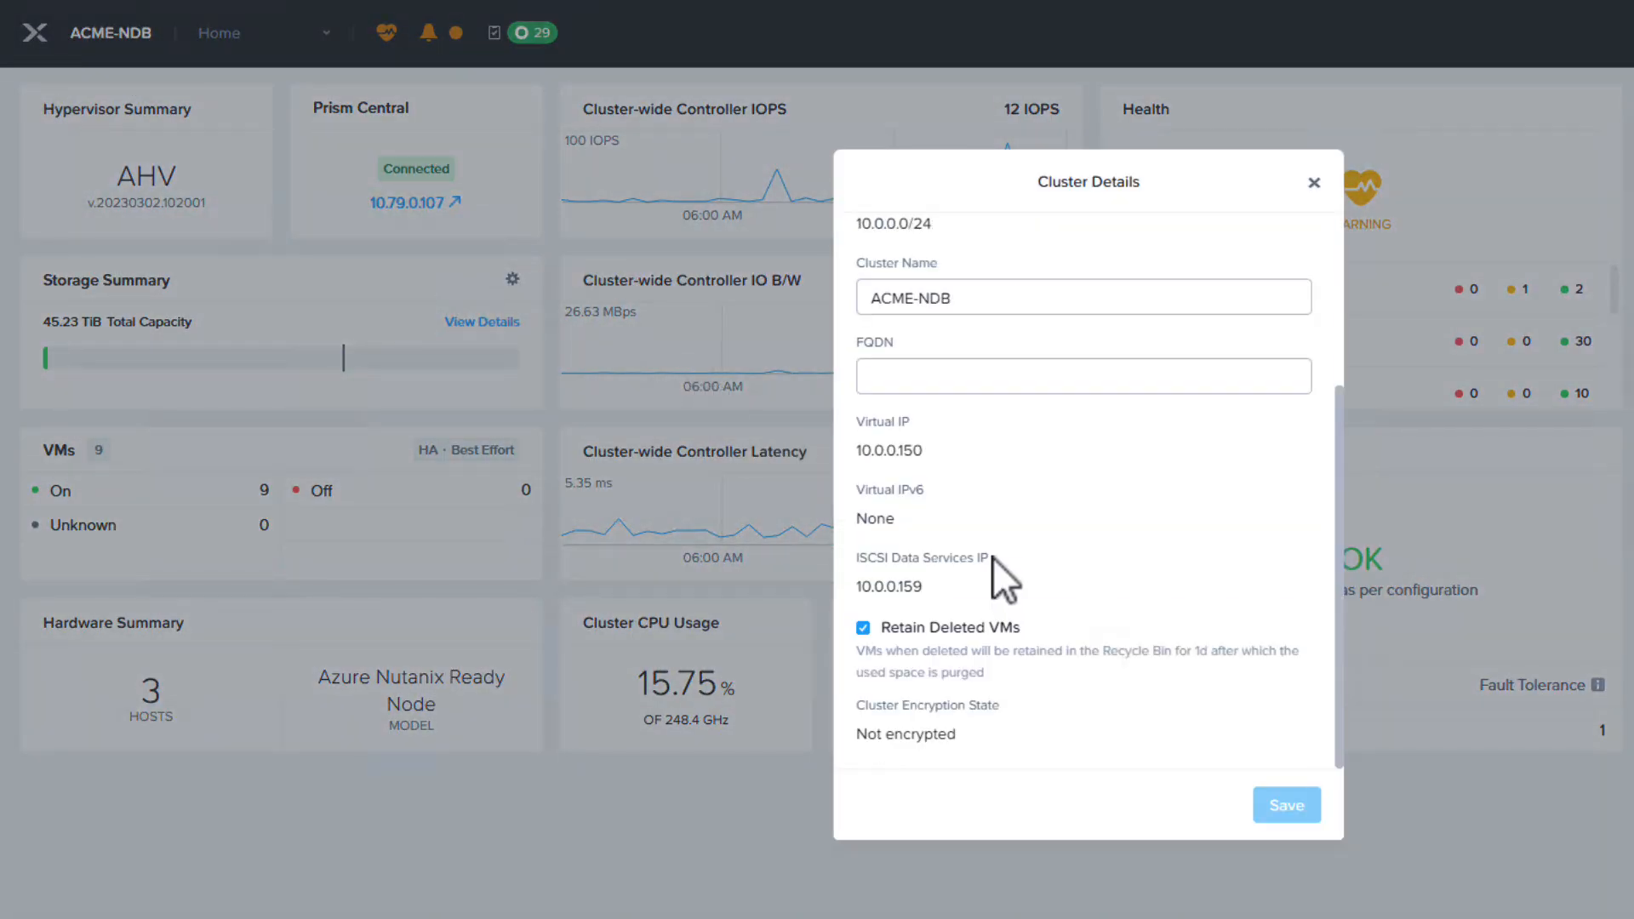
drag(926, 451, 821, 462)
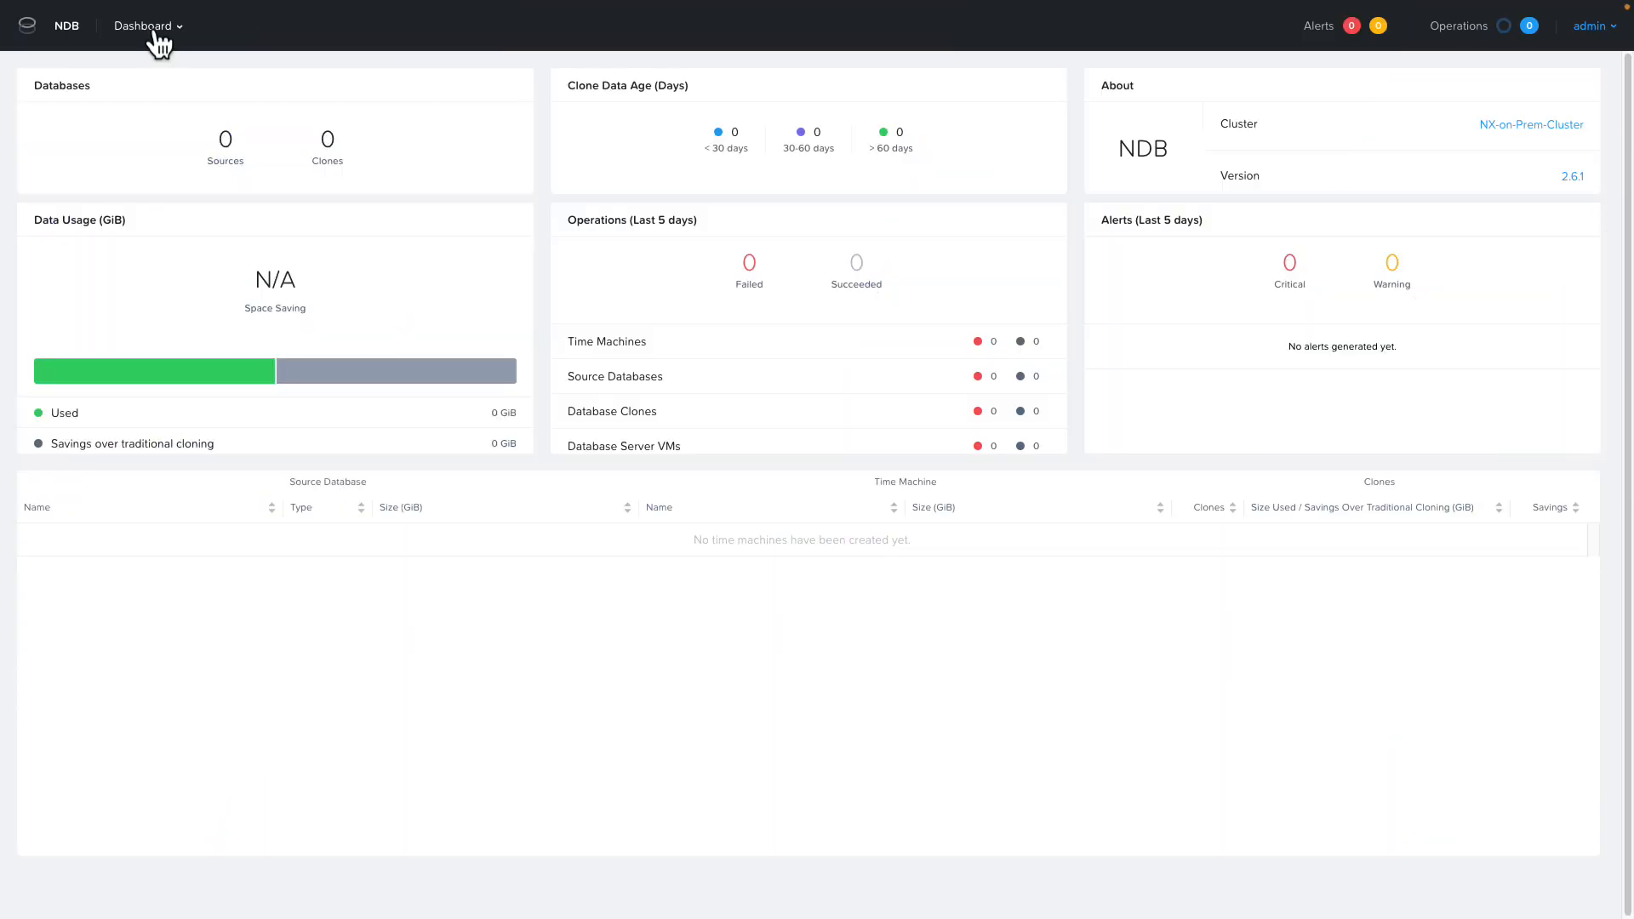
In NDB, make the POSTGRES_15.6_ROCKY_LINUX_8_OOB software profile available on the NDB-on-NC2-Azure cluster as well.
click(159, 34)
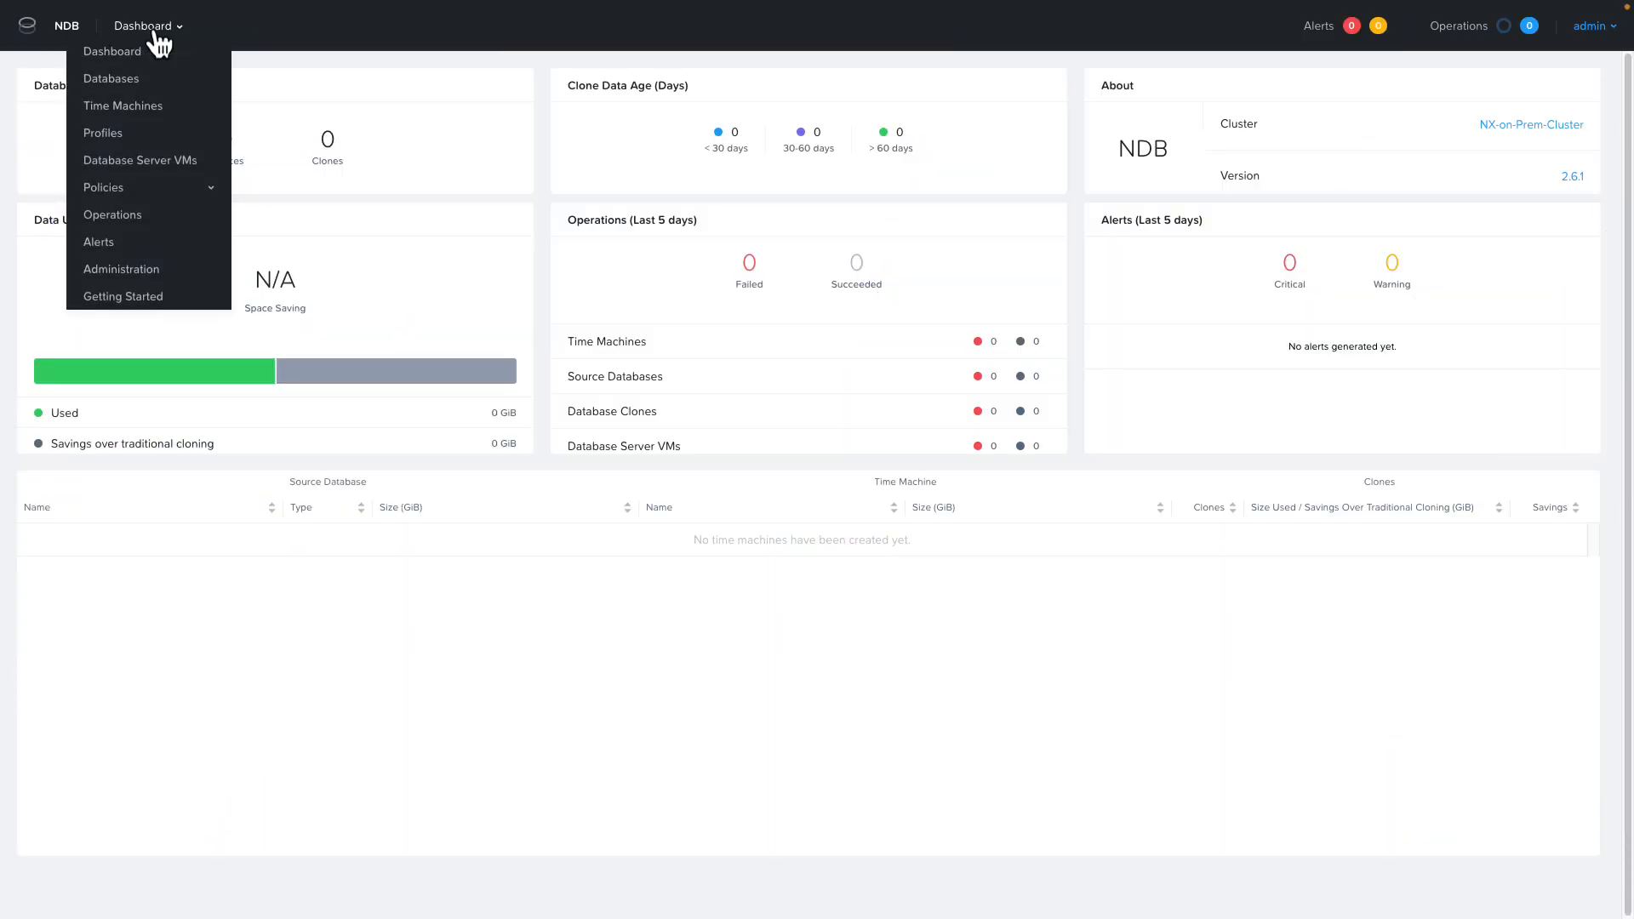
click(103, 133)
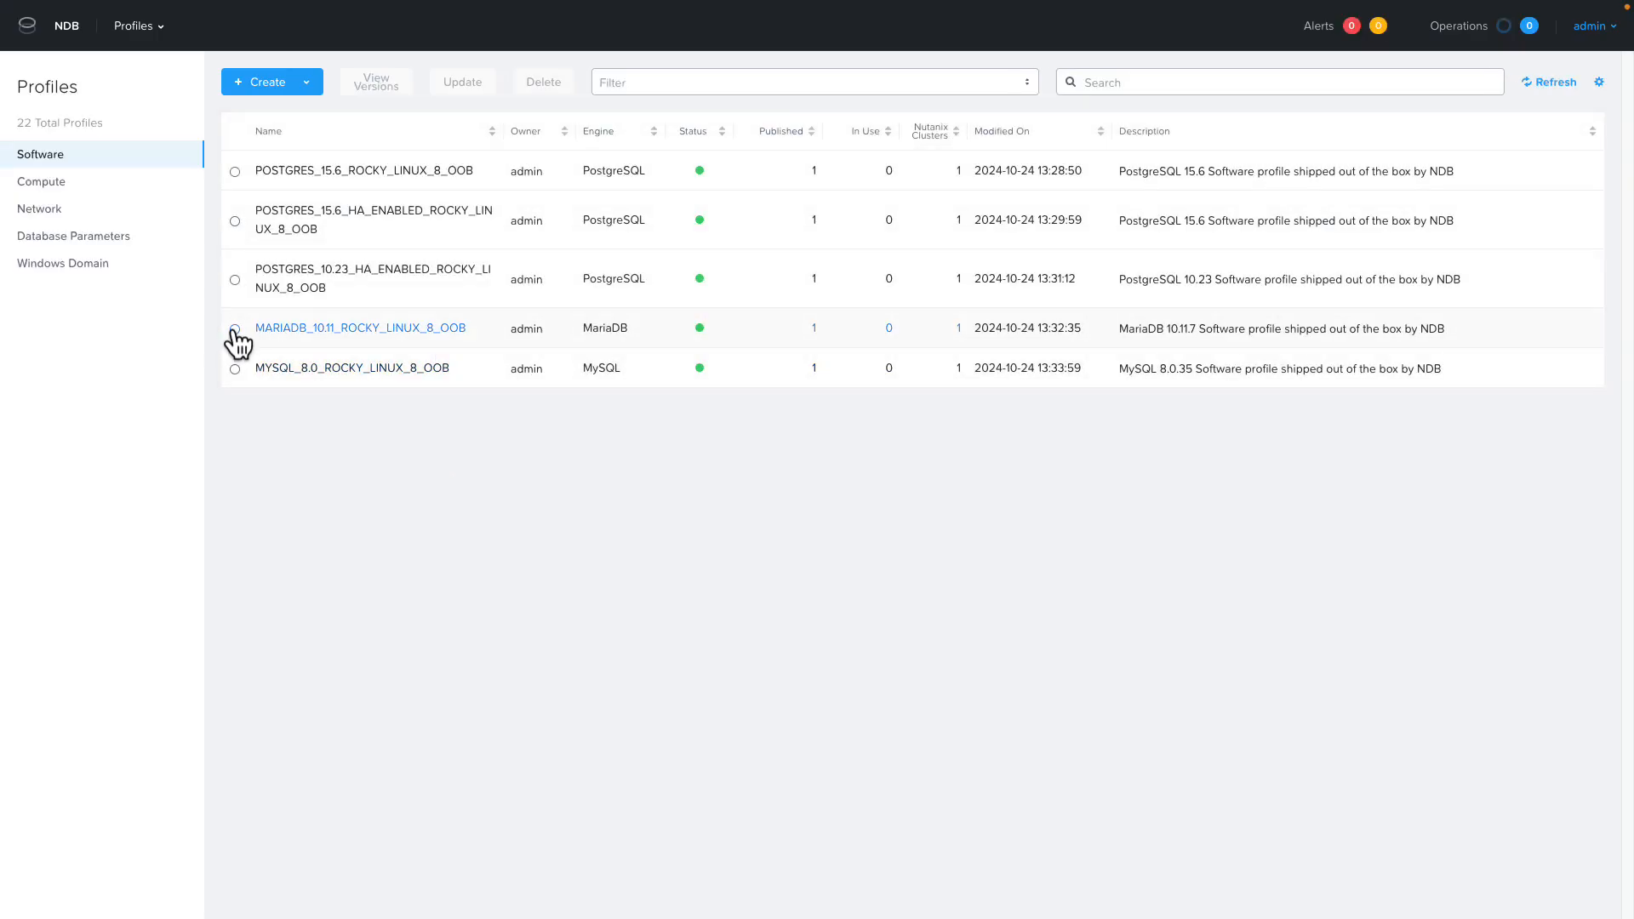
click(234, 171)
click(464, 83)
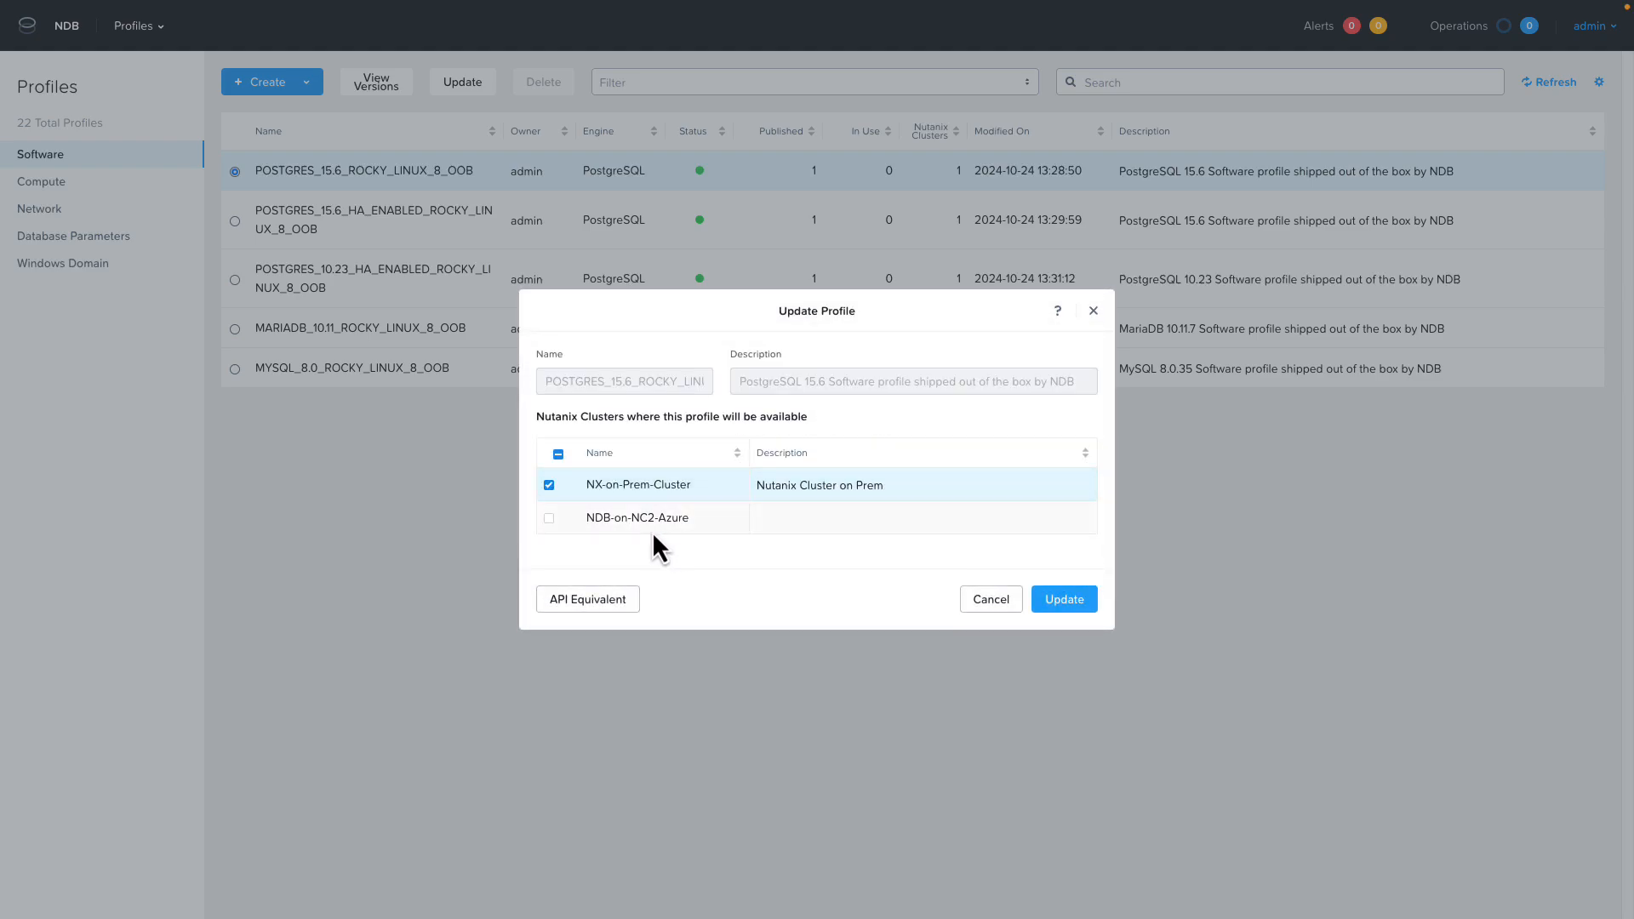
click(549, 518)
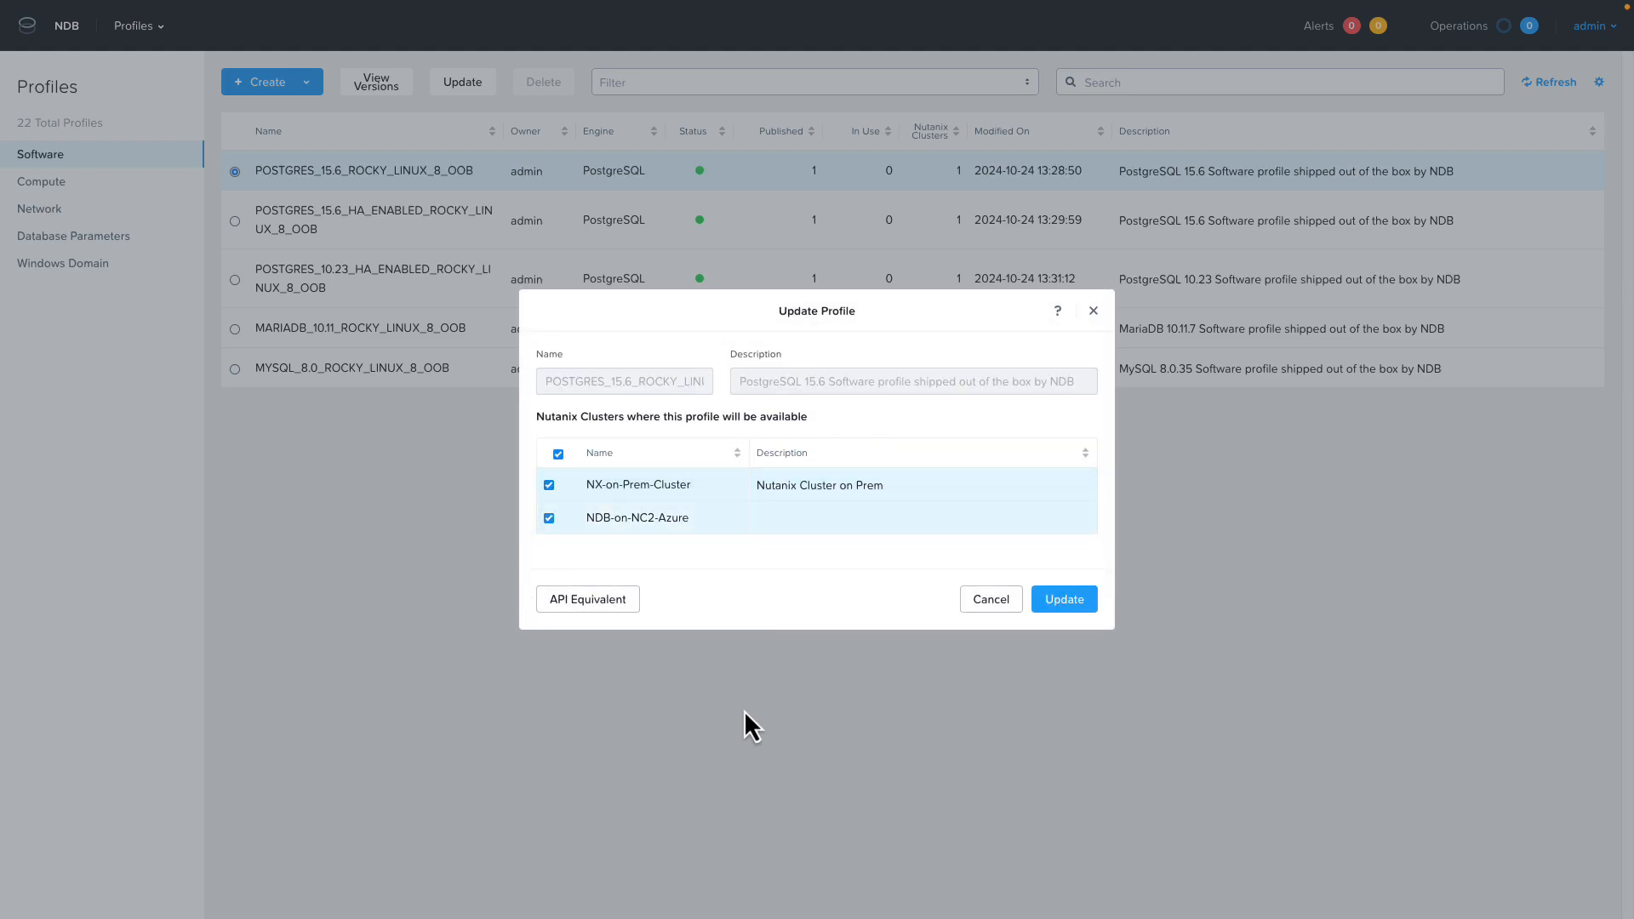
click(1054, 608)
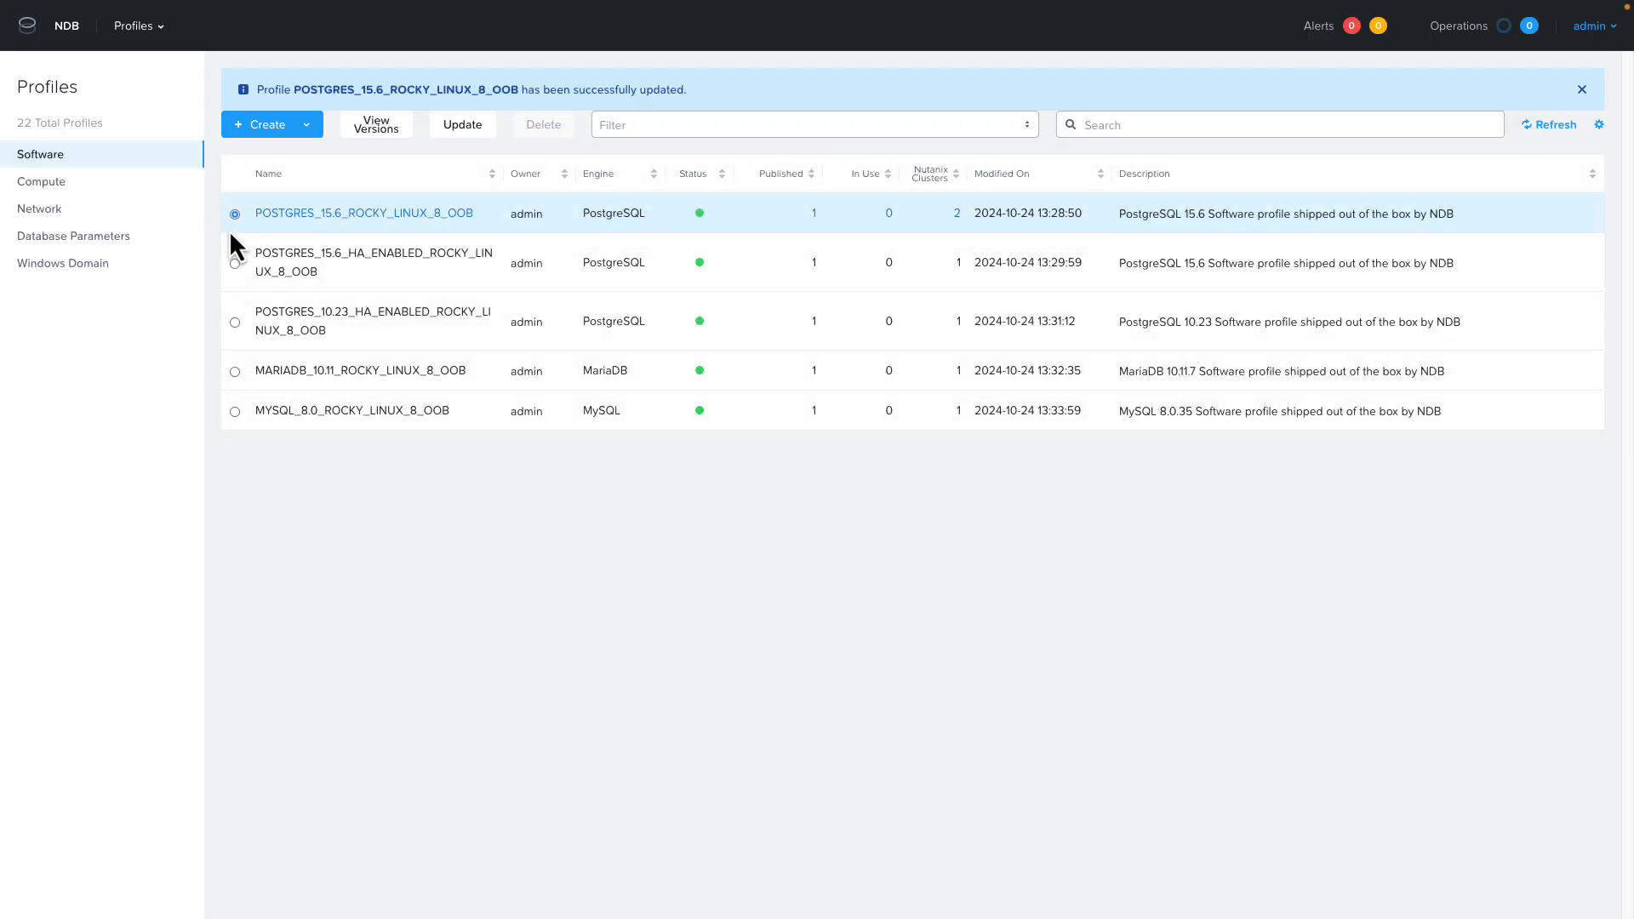
Make the POSTGRES_15.6_HA_ENABLED_ROCKY_LINUX_8_OOB software profile available on the NDB-on-NC2-Azure cluster.
click(235, 263)
click(462, 124)
click(549, 519)
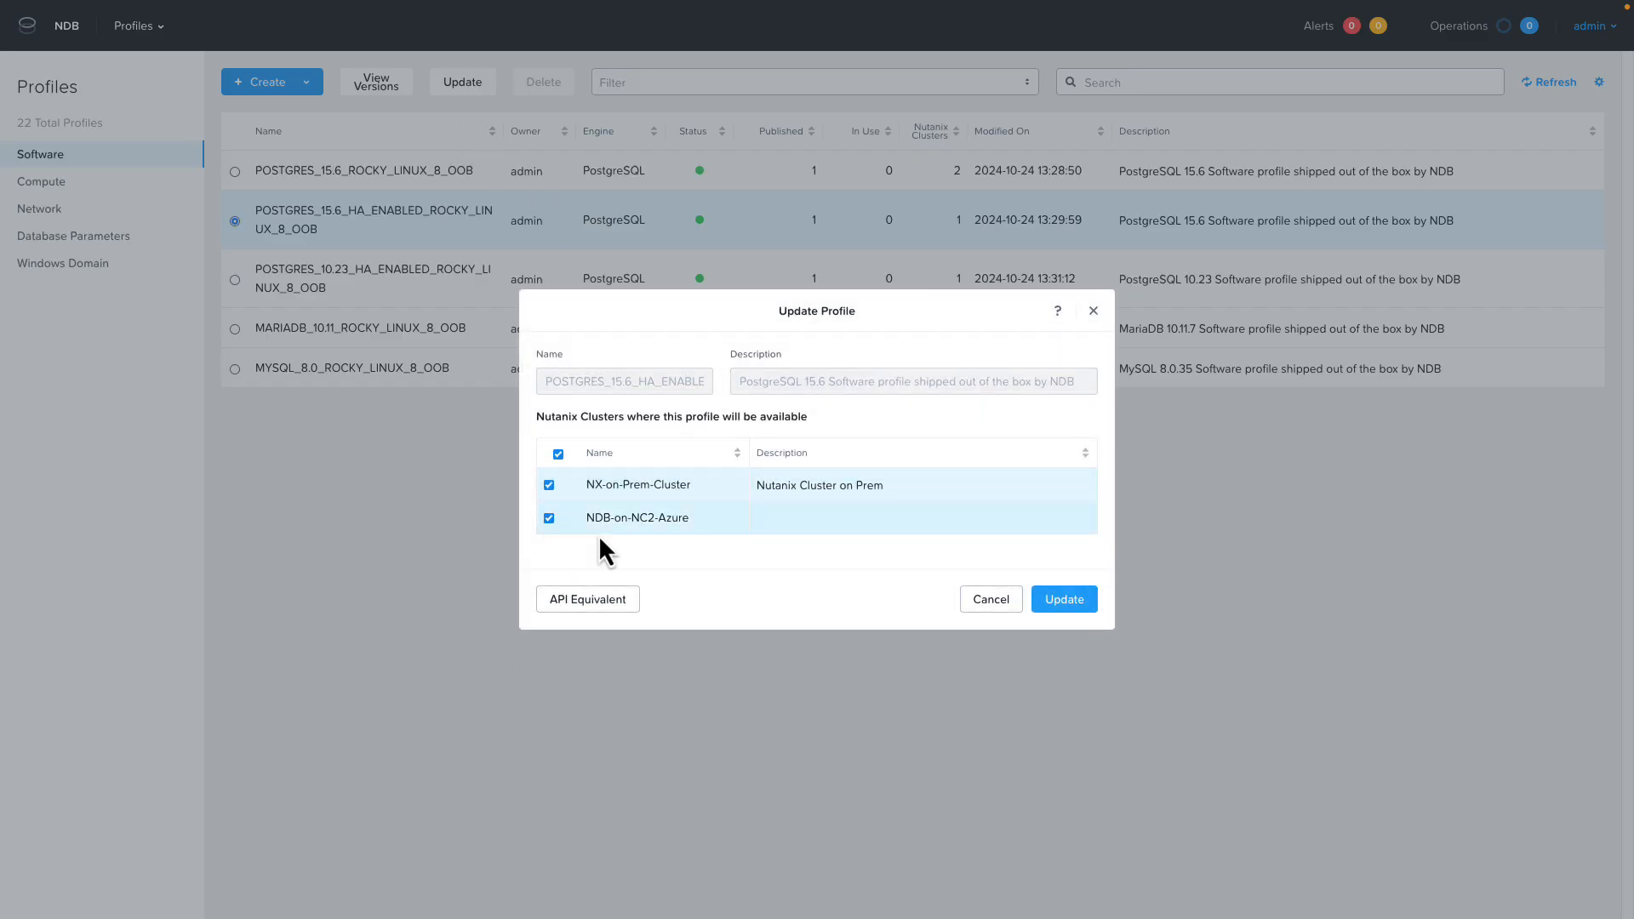
click(1064, 599)
Make the POSTGRES_10.23_HA_ENABLED_ROCKY_LINUX_8_OOB software profile available on the NDB-on-NC2-Azure cluster.
click(383, 319)
click(462, 124)
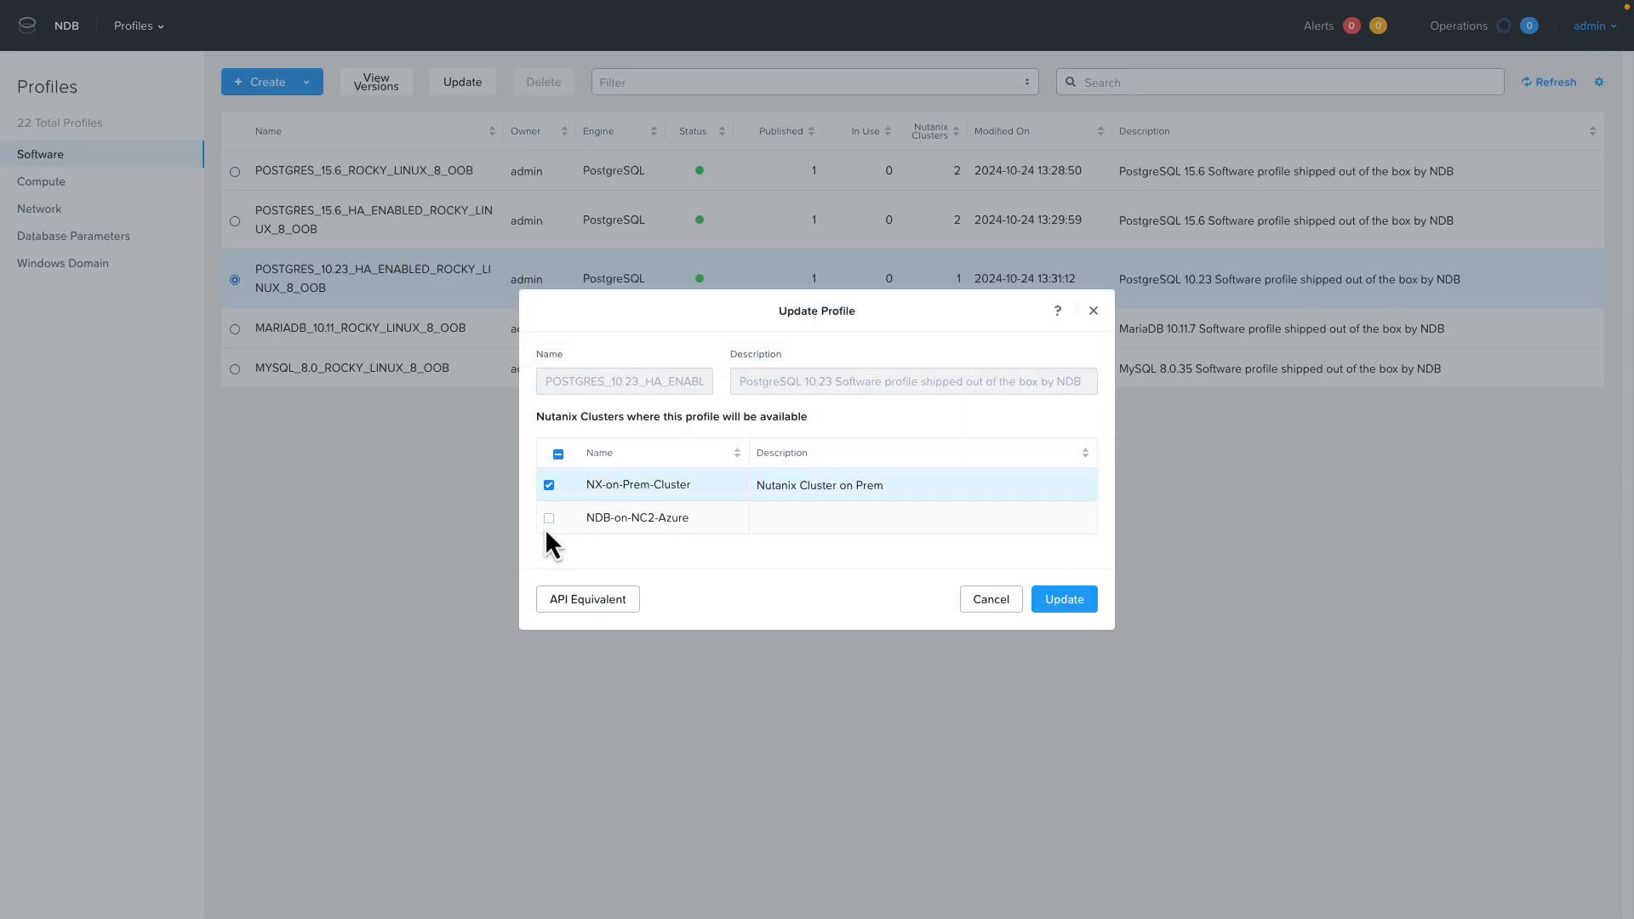
click(549, 519)
click(1075, 603)
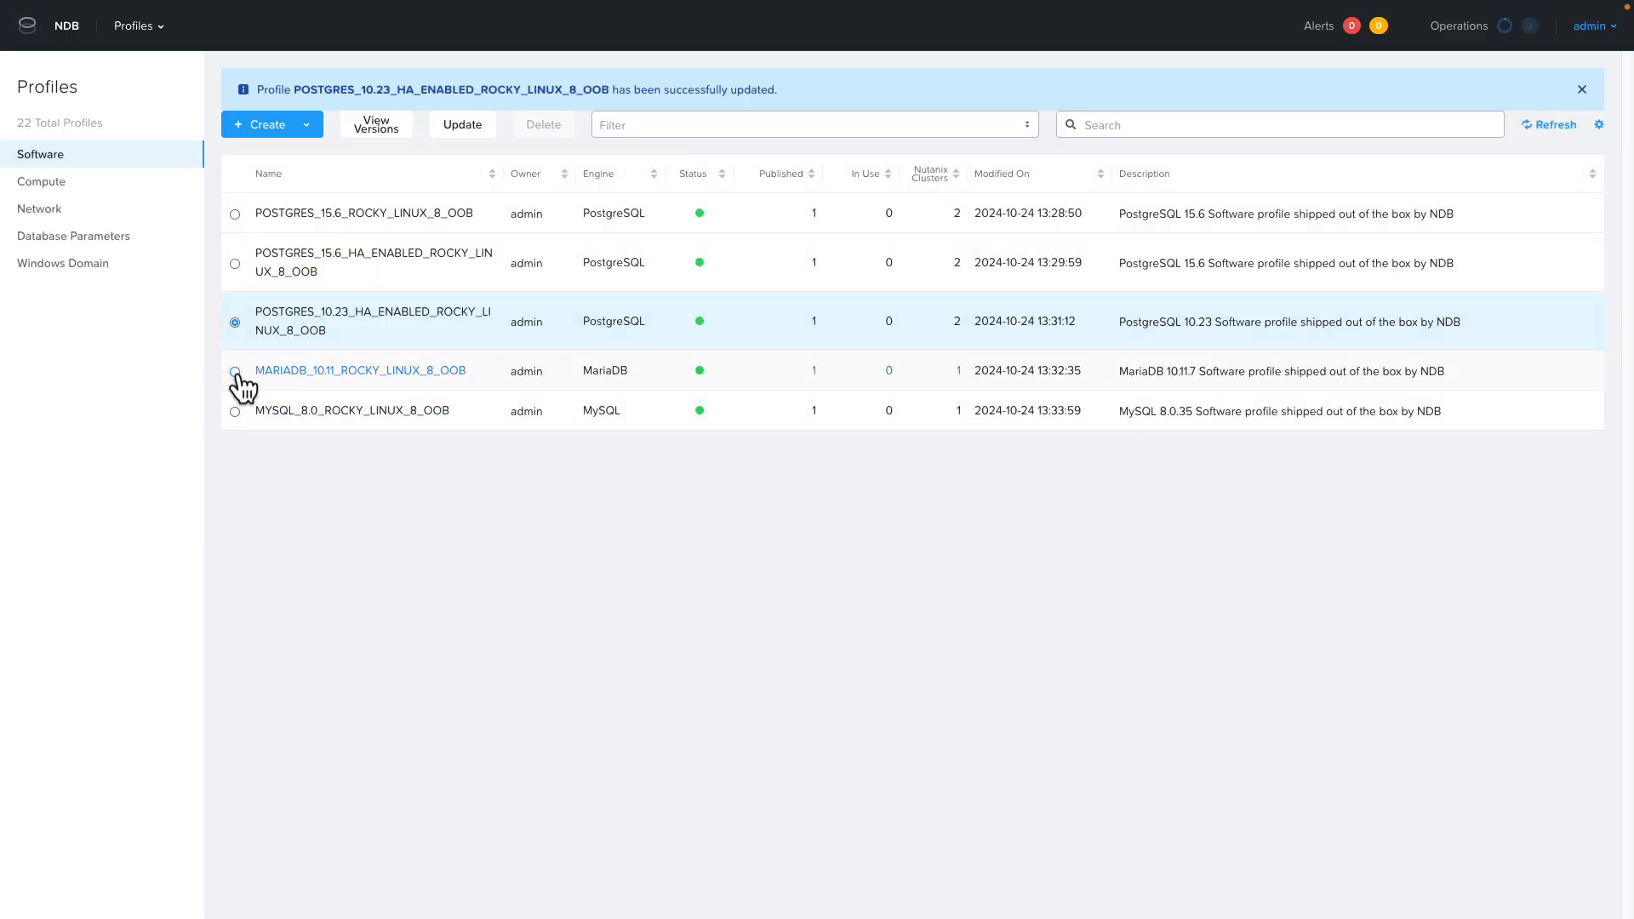
Start a network profile for a single PostgreSQL instance on NDB-on-NC2-Azure, with PC-Net as the public service vLAN.
click(51, 212)
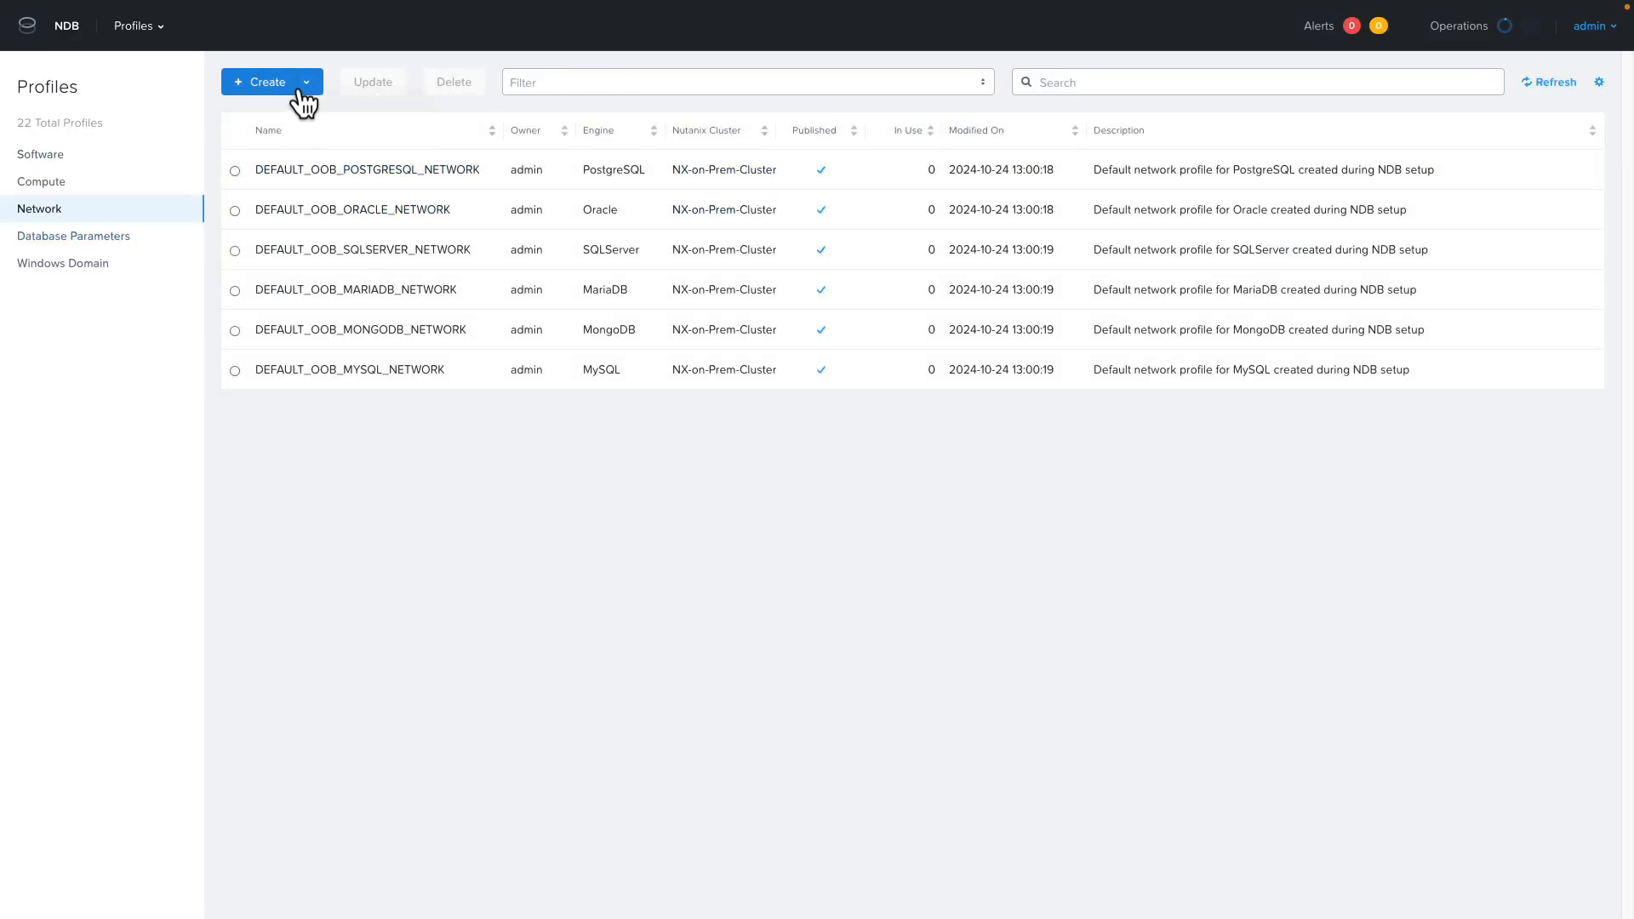
click(303, 85)
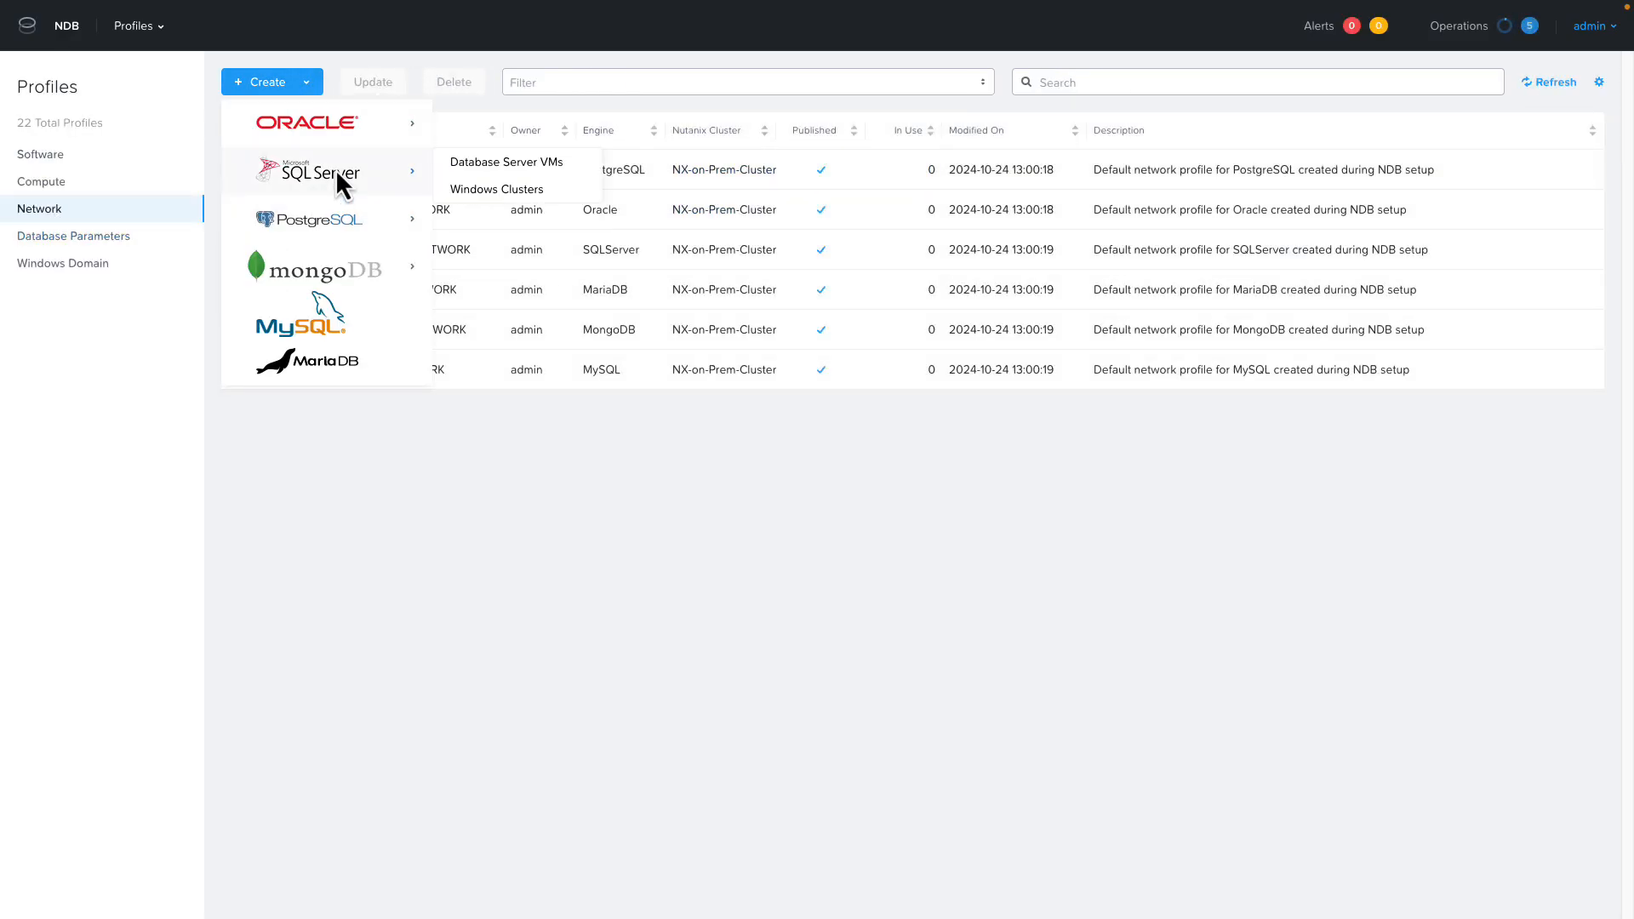
mouse_move(327, 222)
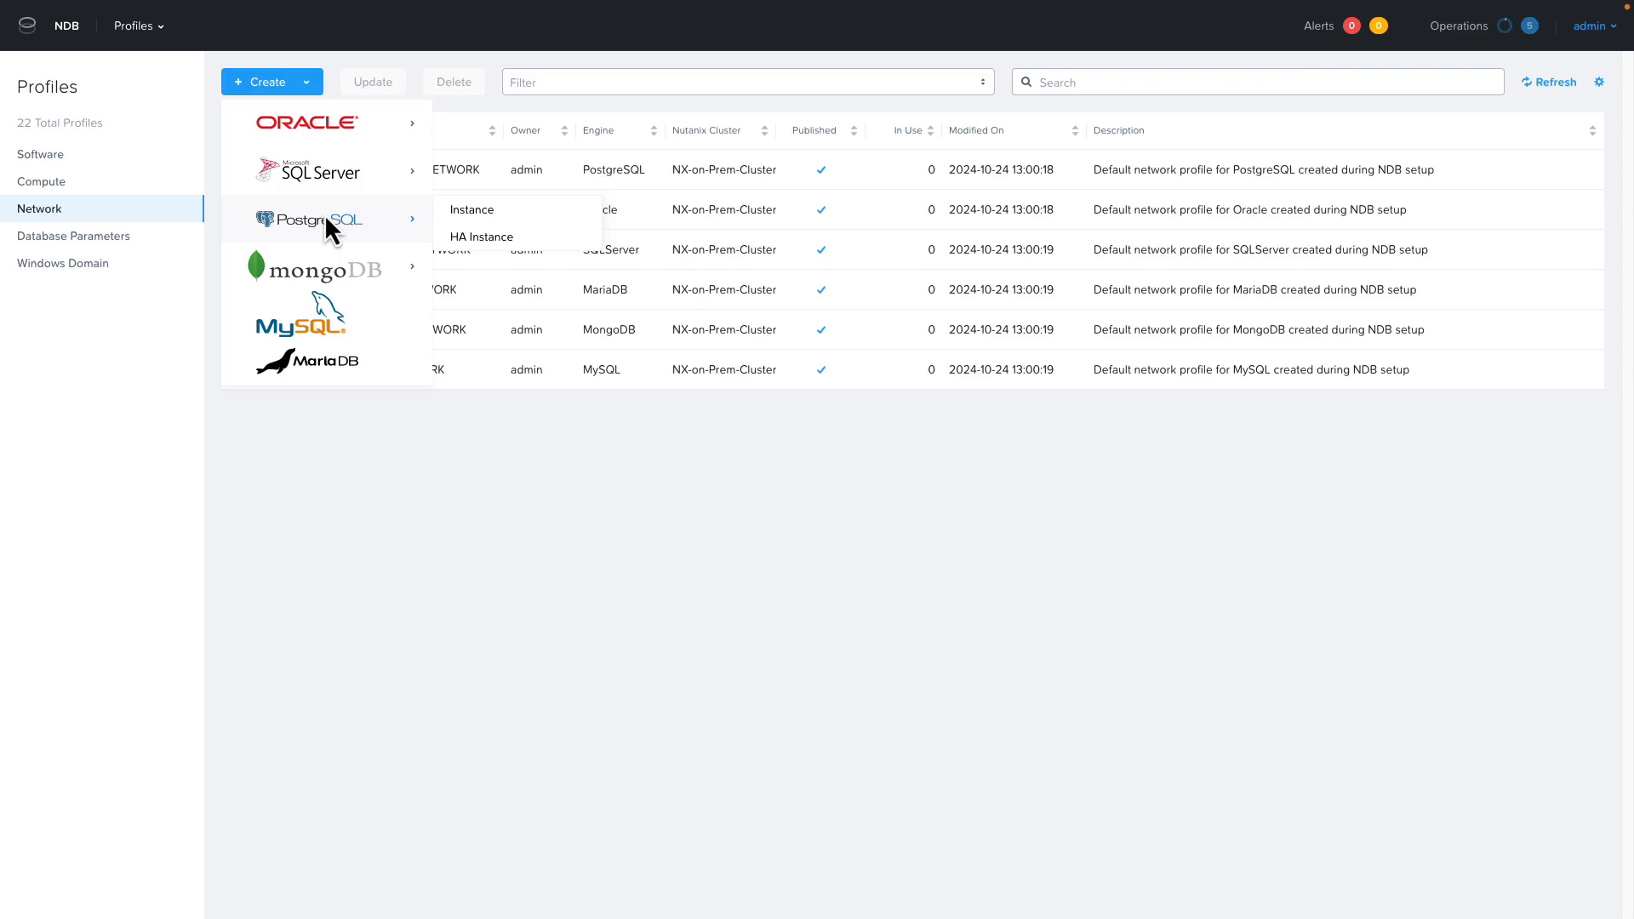
click(492, 213)
click(627, 428)
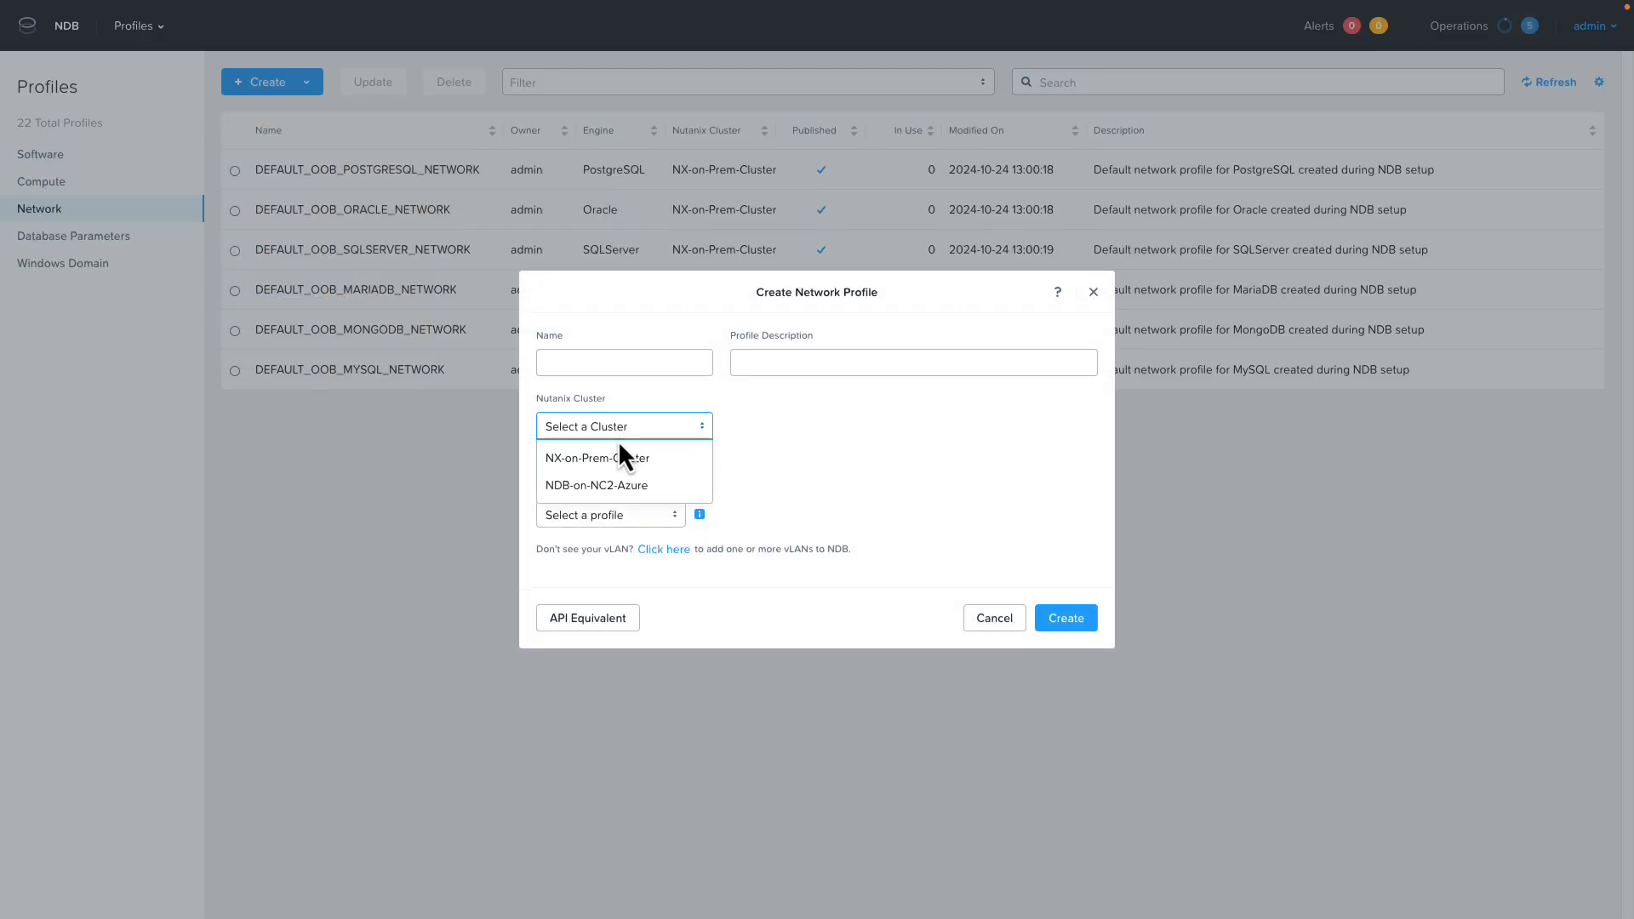
click(606, 485)
click(621, 515)
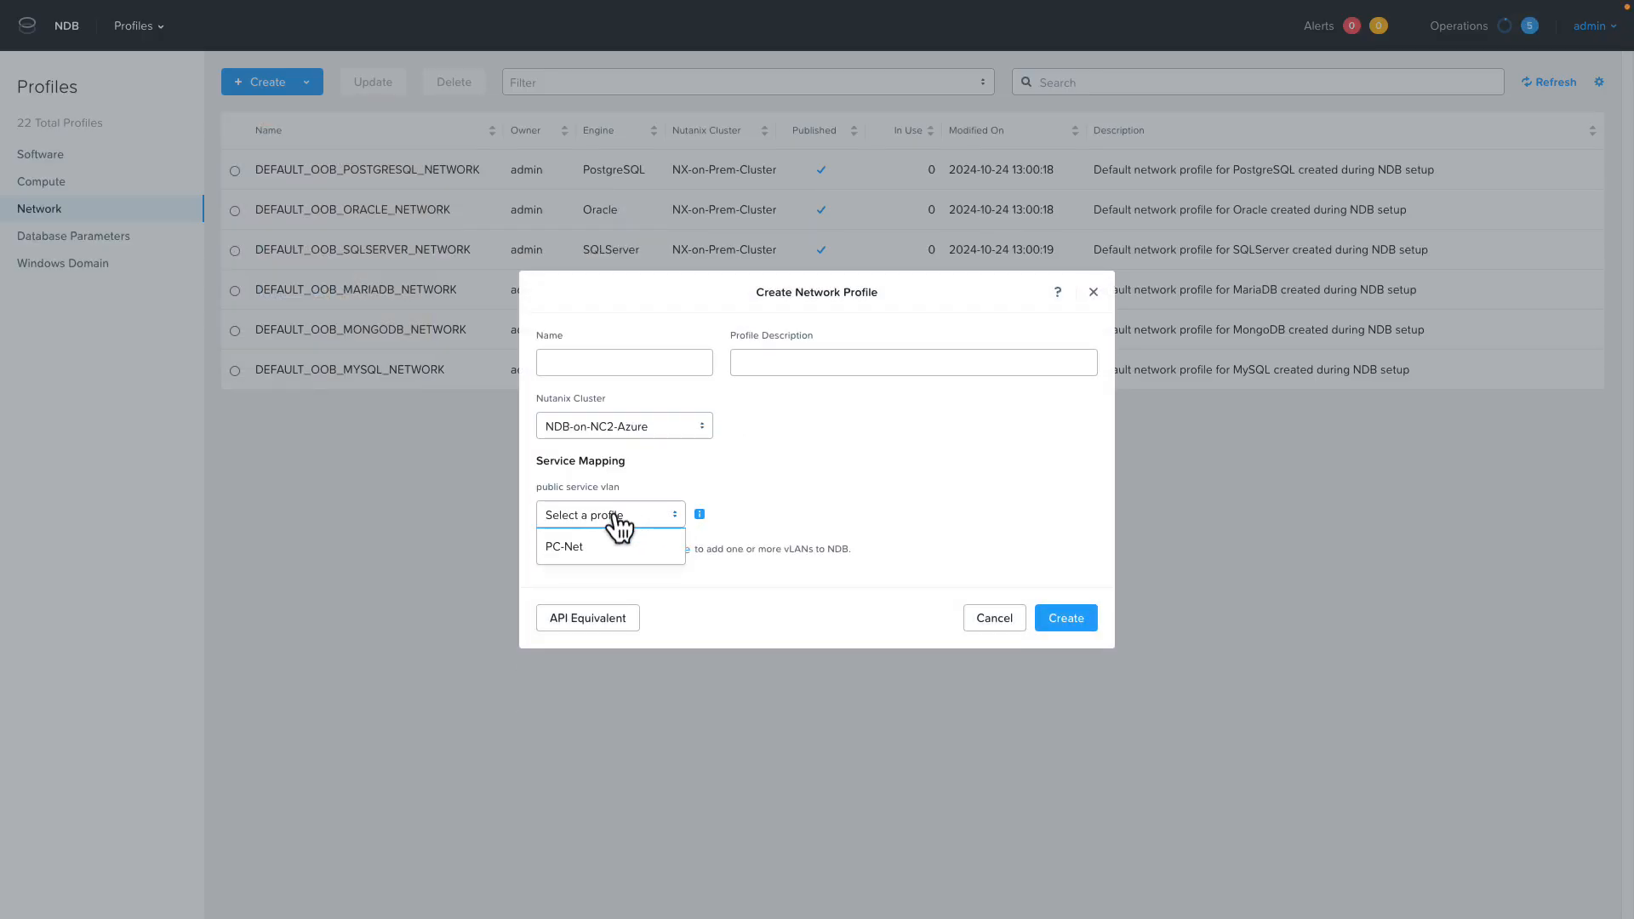
click(565, 552)
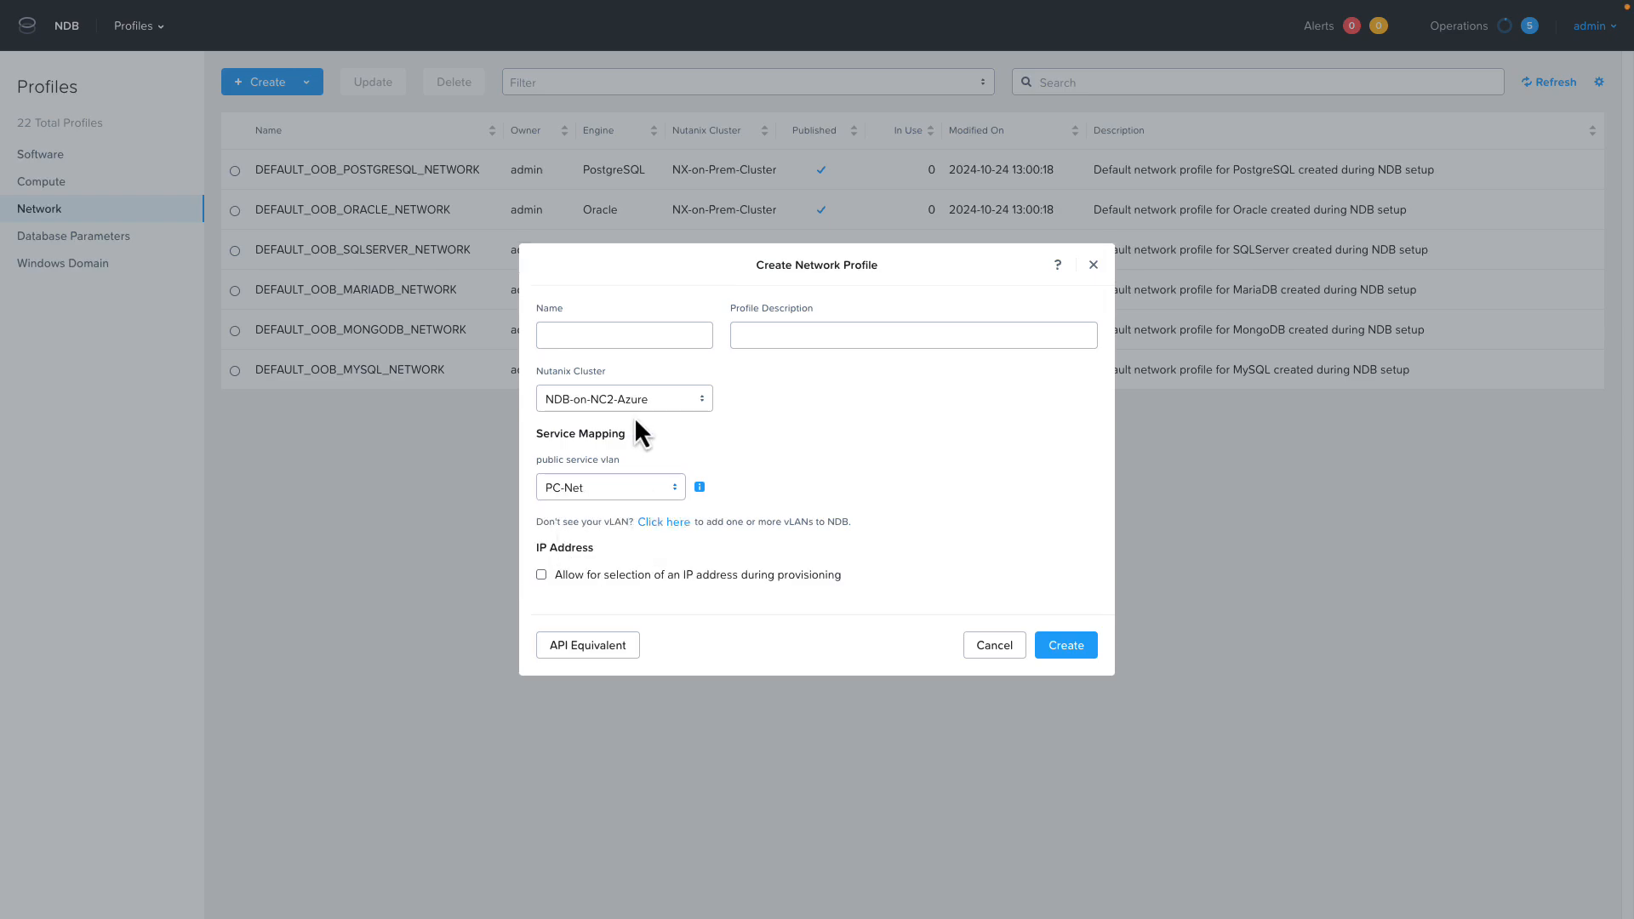
Name the new network profile PostgreSQLonNC2 and create it.
click(618, 341)
text(PostgreSQLonNC2)
click(1067, 645)
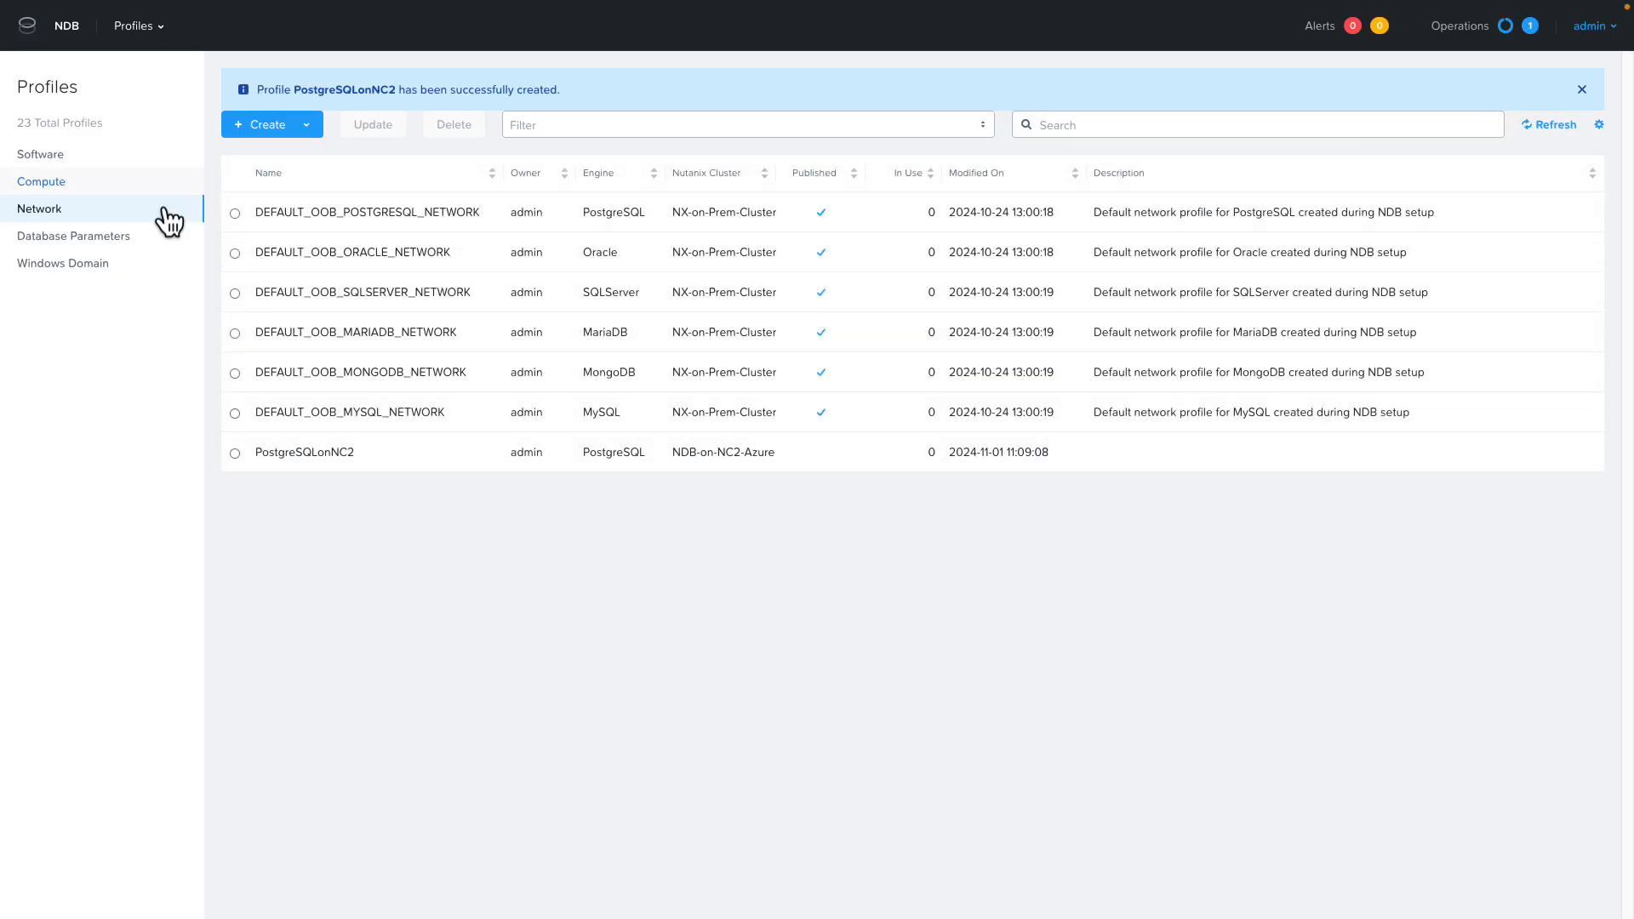
Start provisioning a single PostgreSQL instance as a source database and name its new database server VM AZ-PSQL-DB01.
click(154, 30)
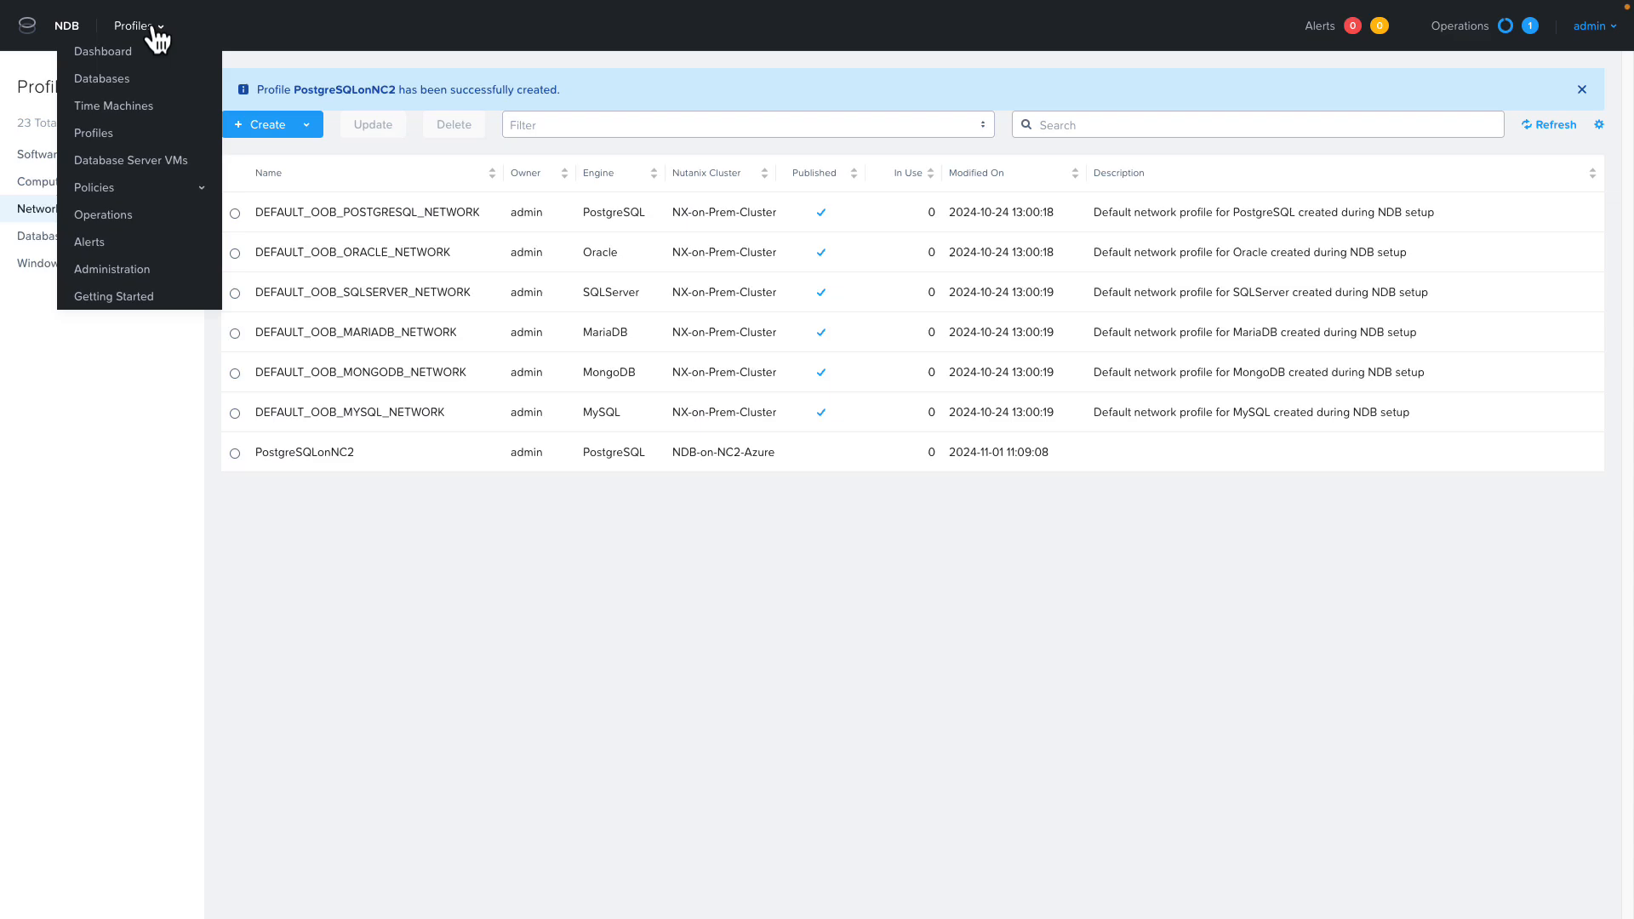
click(124, 79)
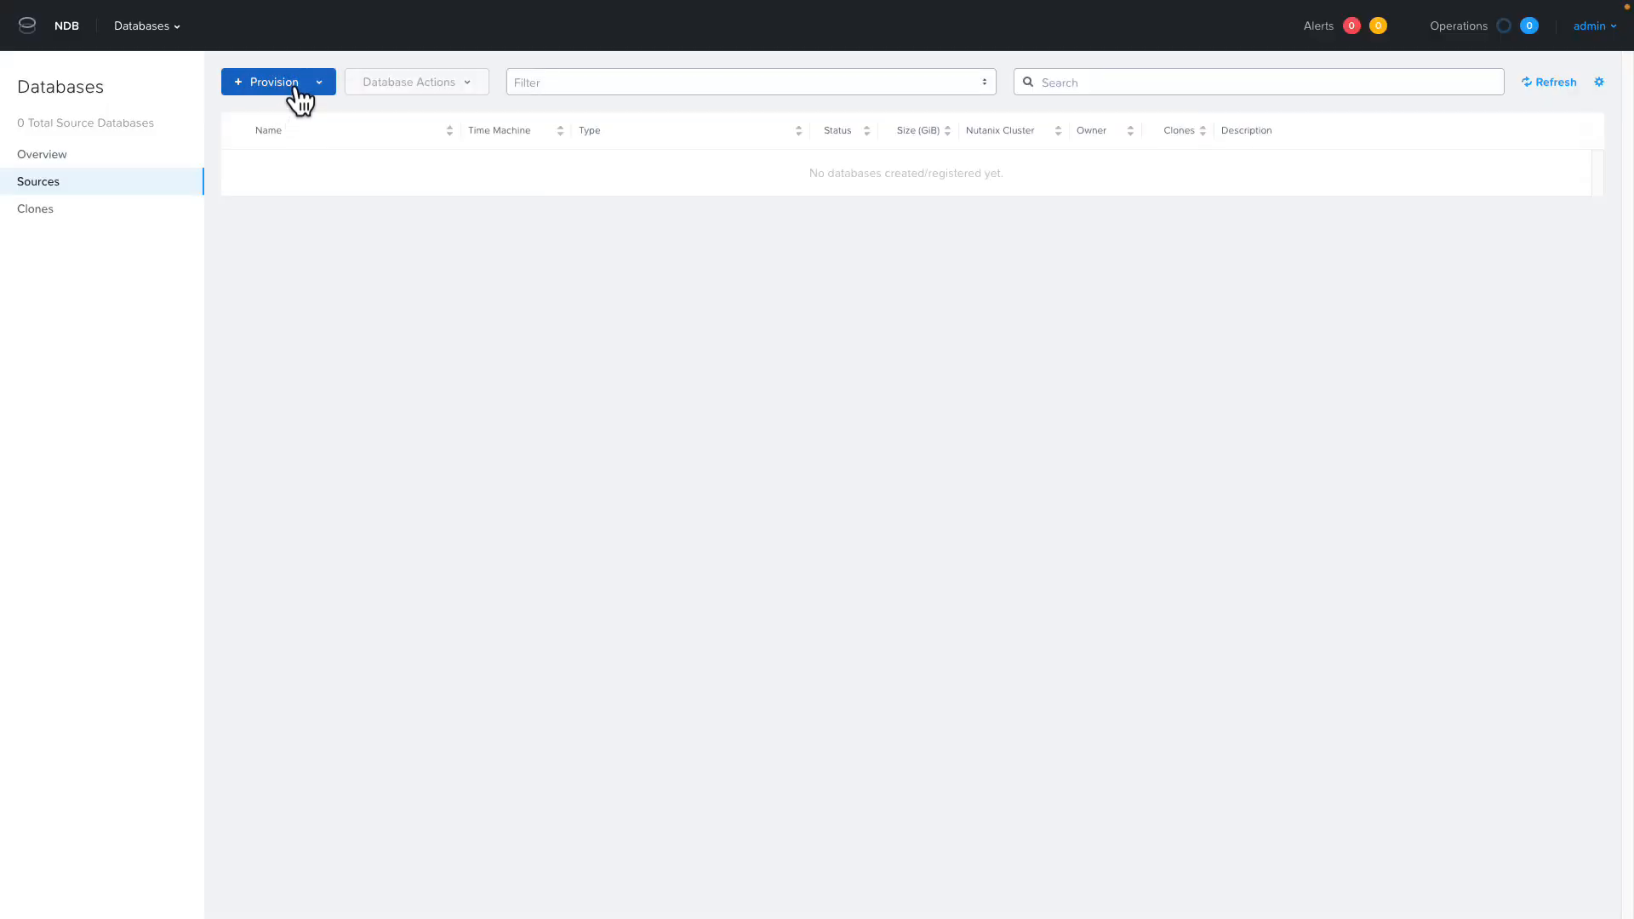
click(296, 83)
mouse_move(322, 227)
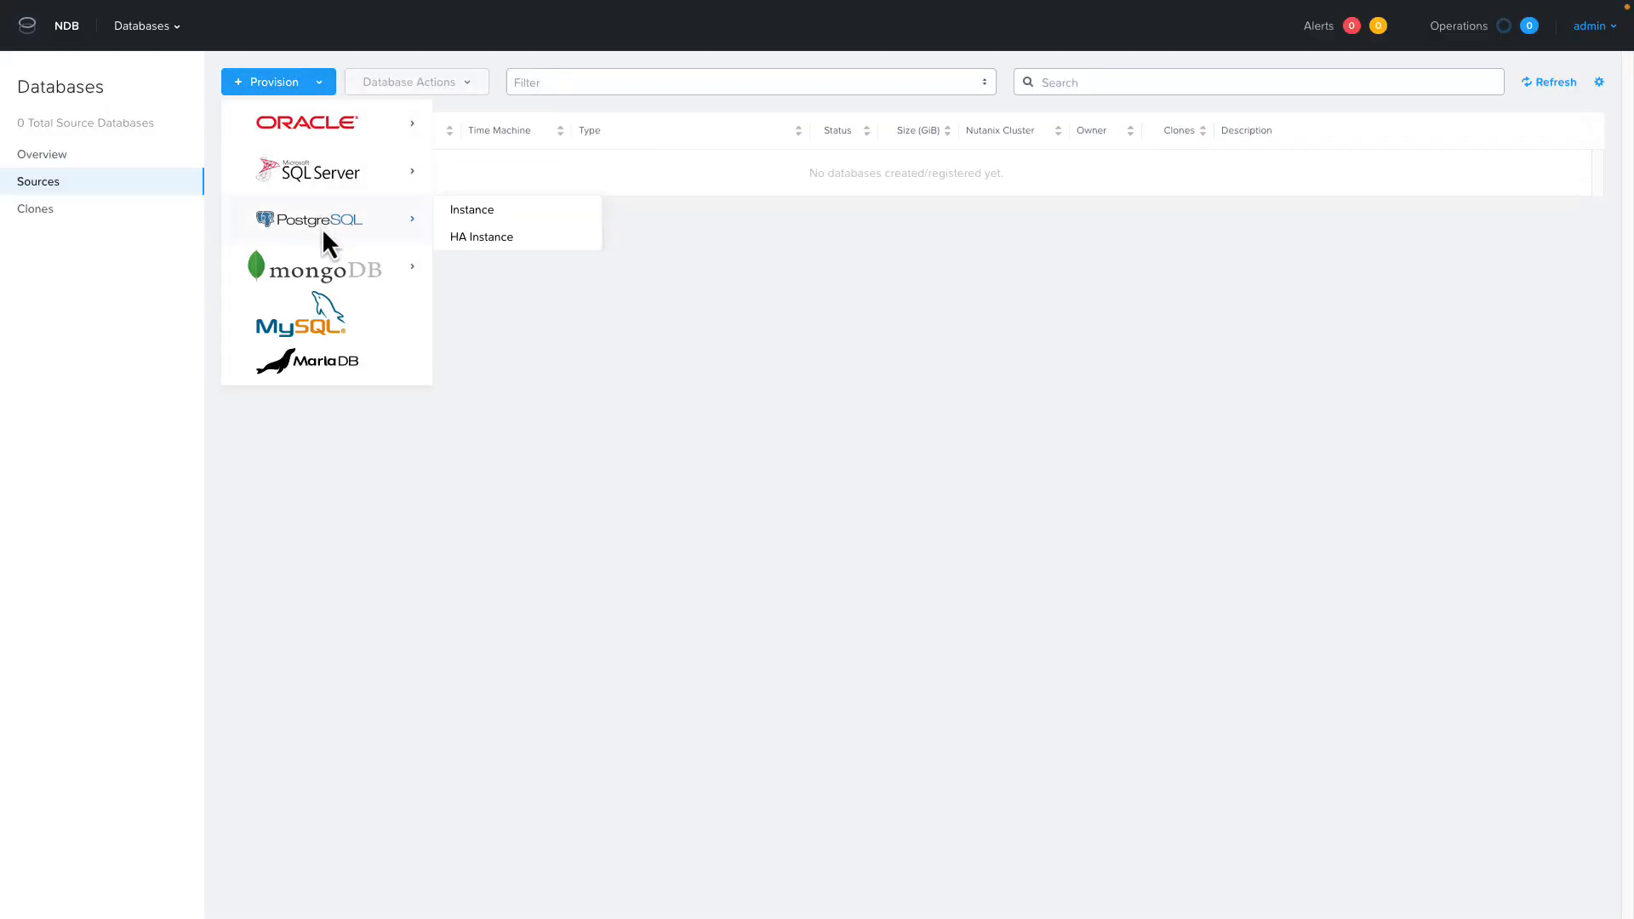
click(477, 211)
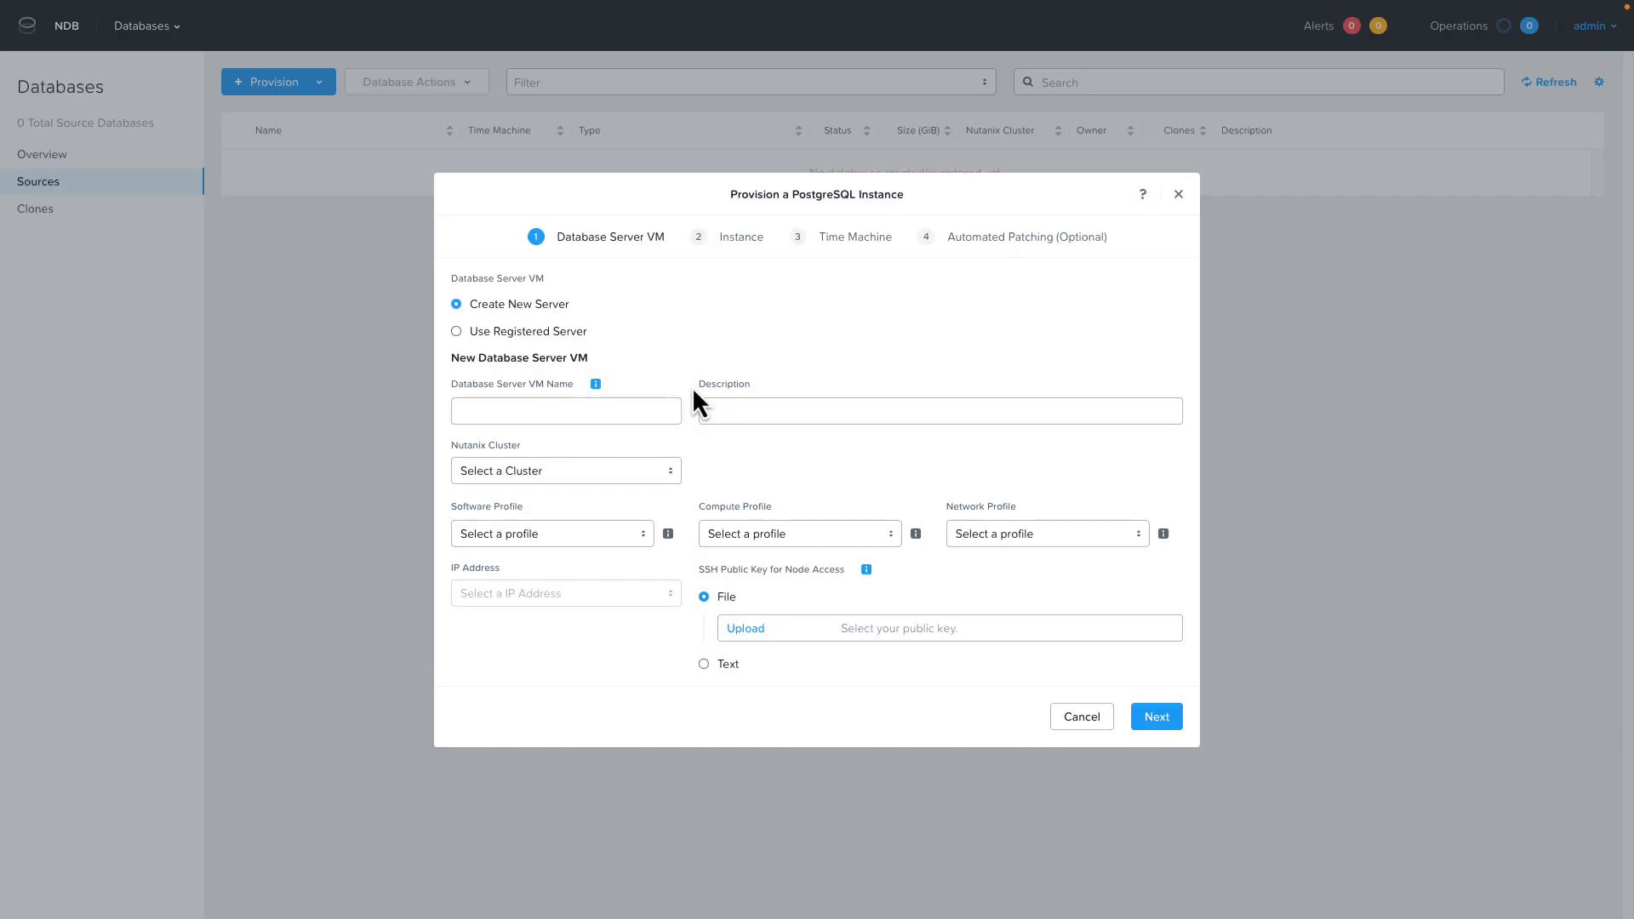
click(573, 407)
text(AZ-PSQL-DB01)
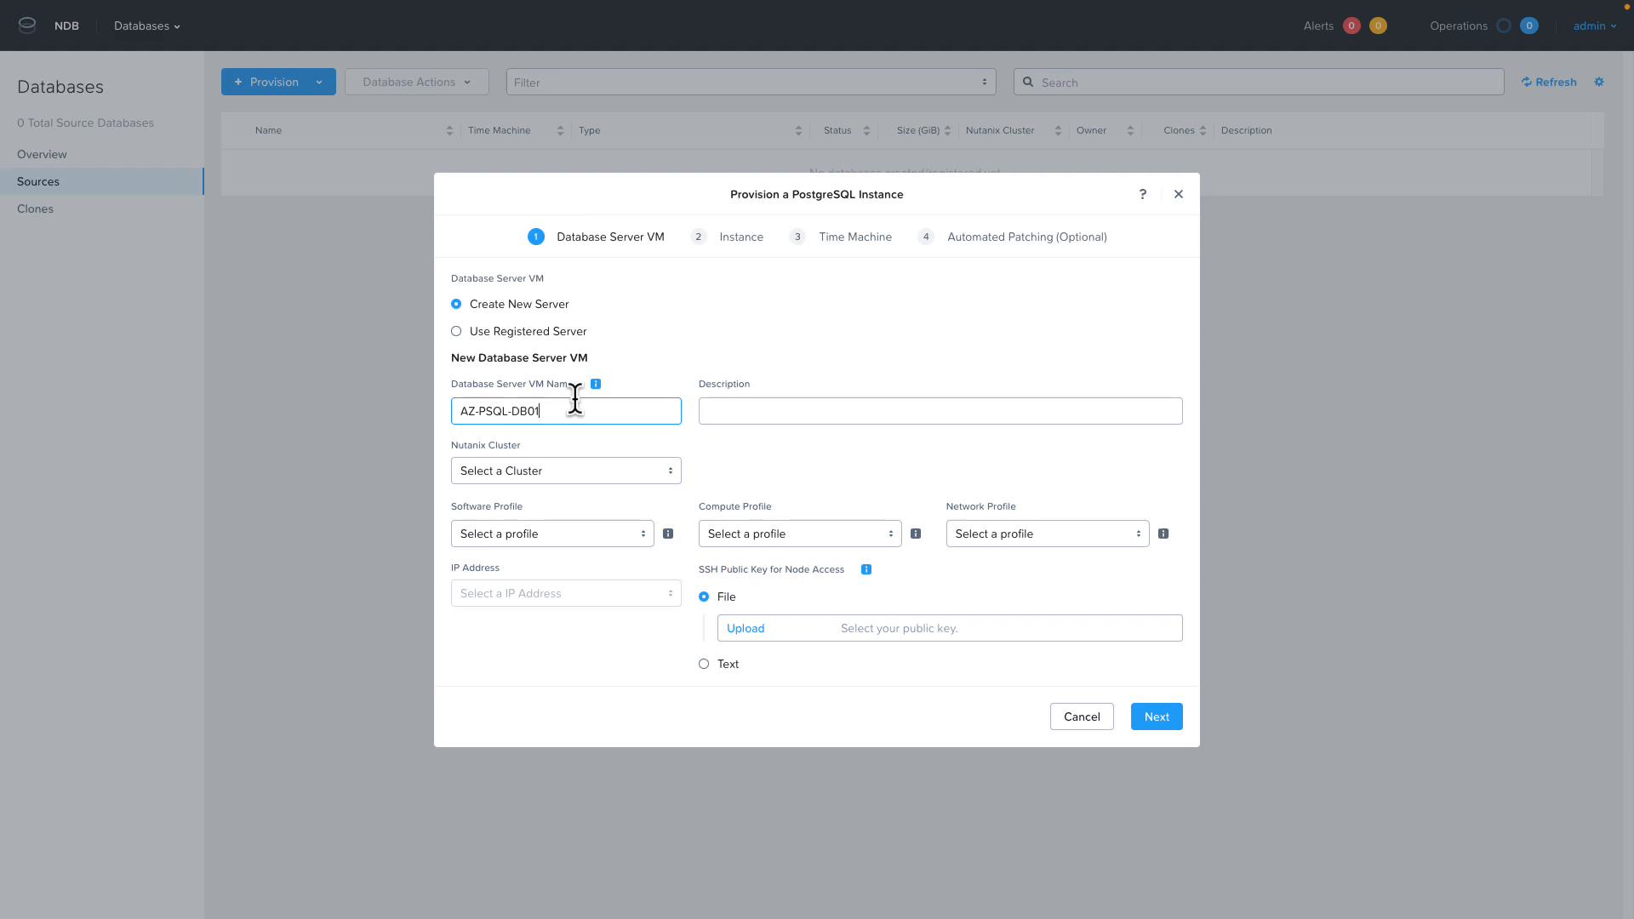
Assign the server VM to NDB-on-NC2-Azure with the POSTGRES_15.6_ROCKY_LINUX_8_OOB software, default OOB small compute and PostgreSQLonNC2 network profiles.
key(Tab)
key(Tab)
click(582, 473)
click(545, 531)
click(589, 536)
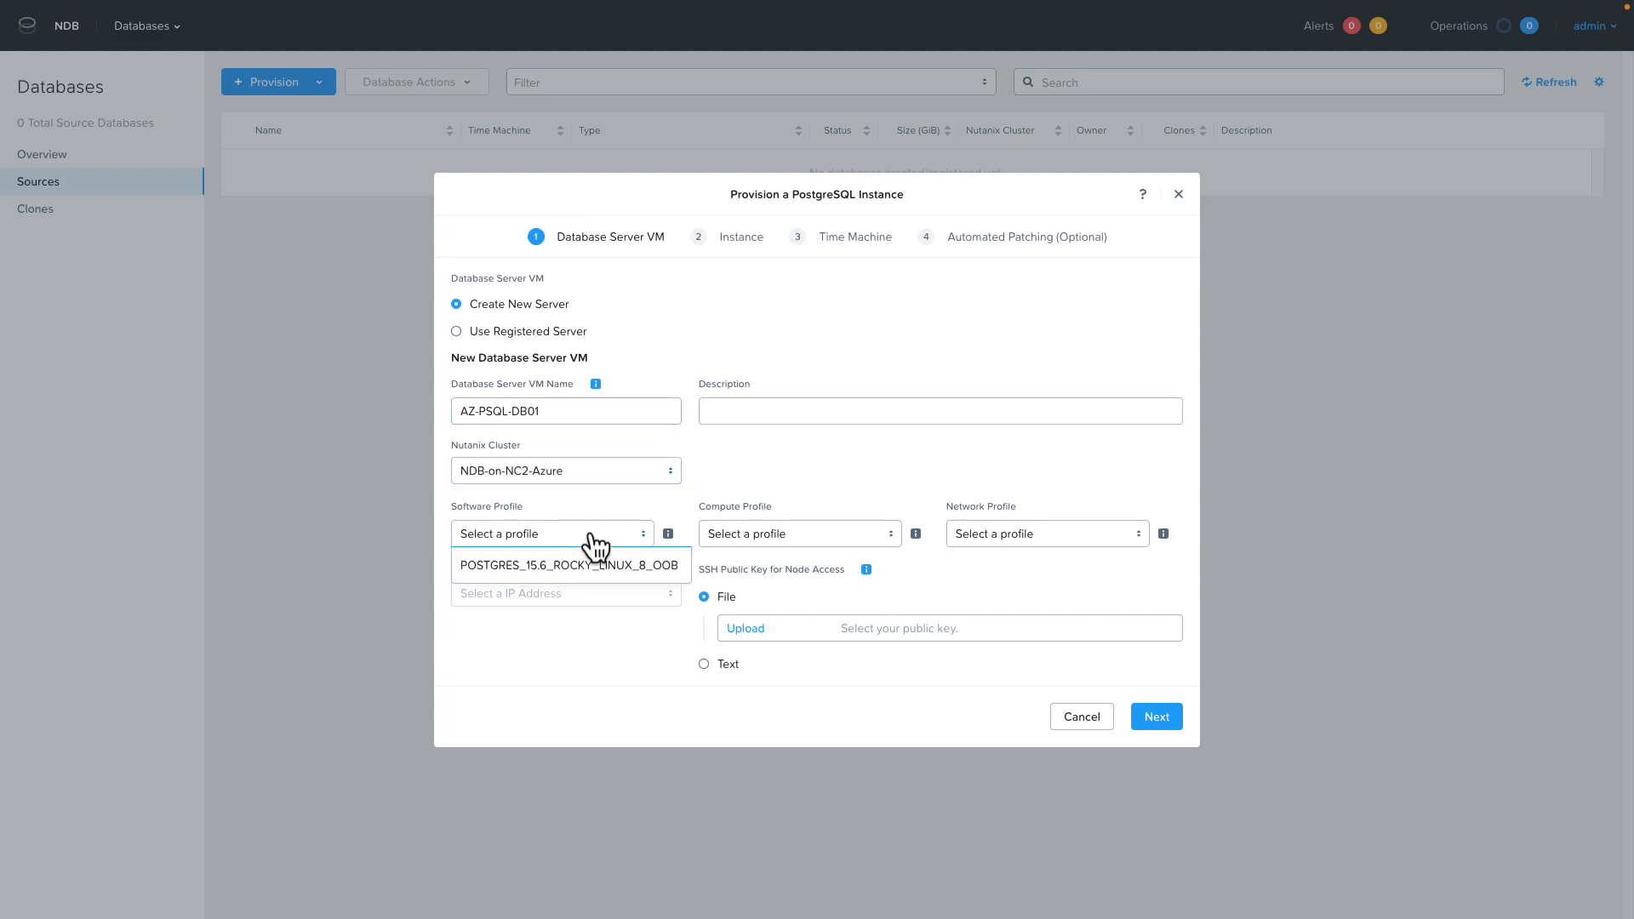
click(568, 565)
click(817, 501)
click(771, 552)
click(1047, 495)
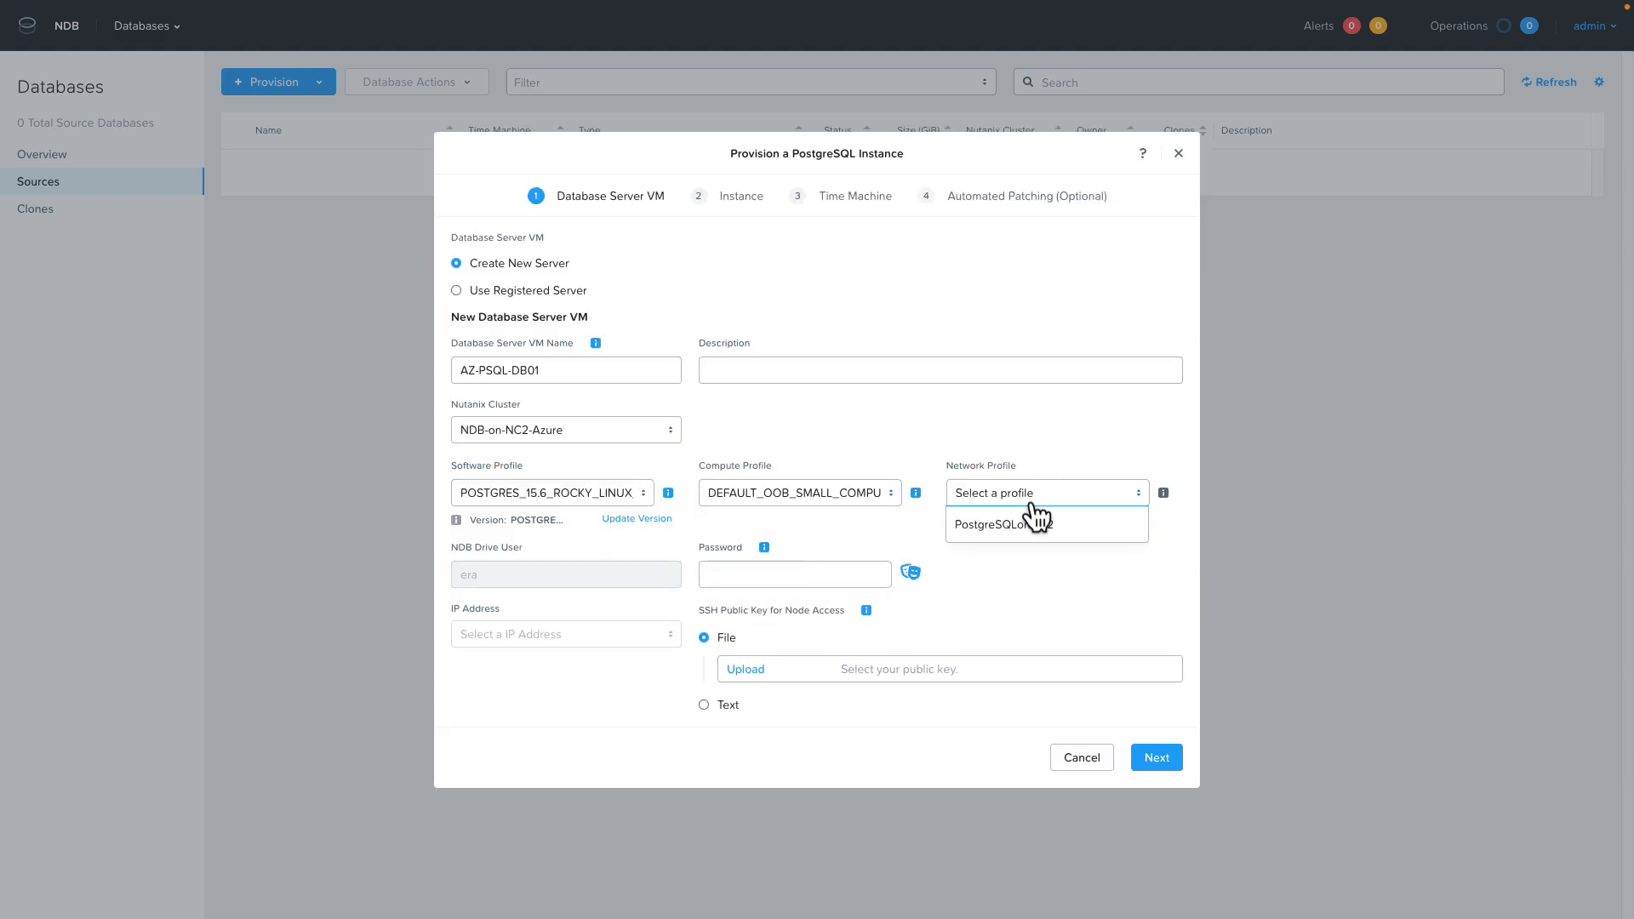
click(1041, 522)
Enter the NDB drive user's password and continue to the instance settings.
click(792, 574)
text(••)
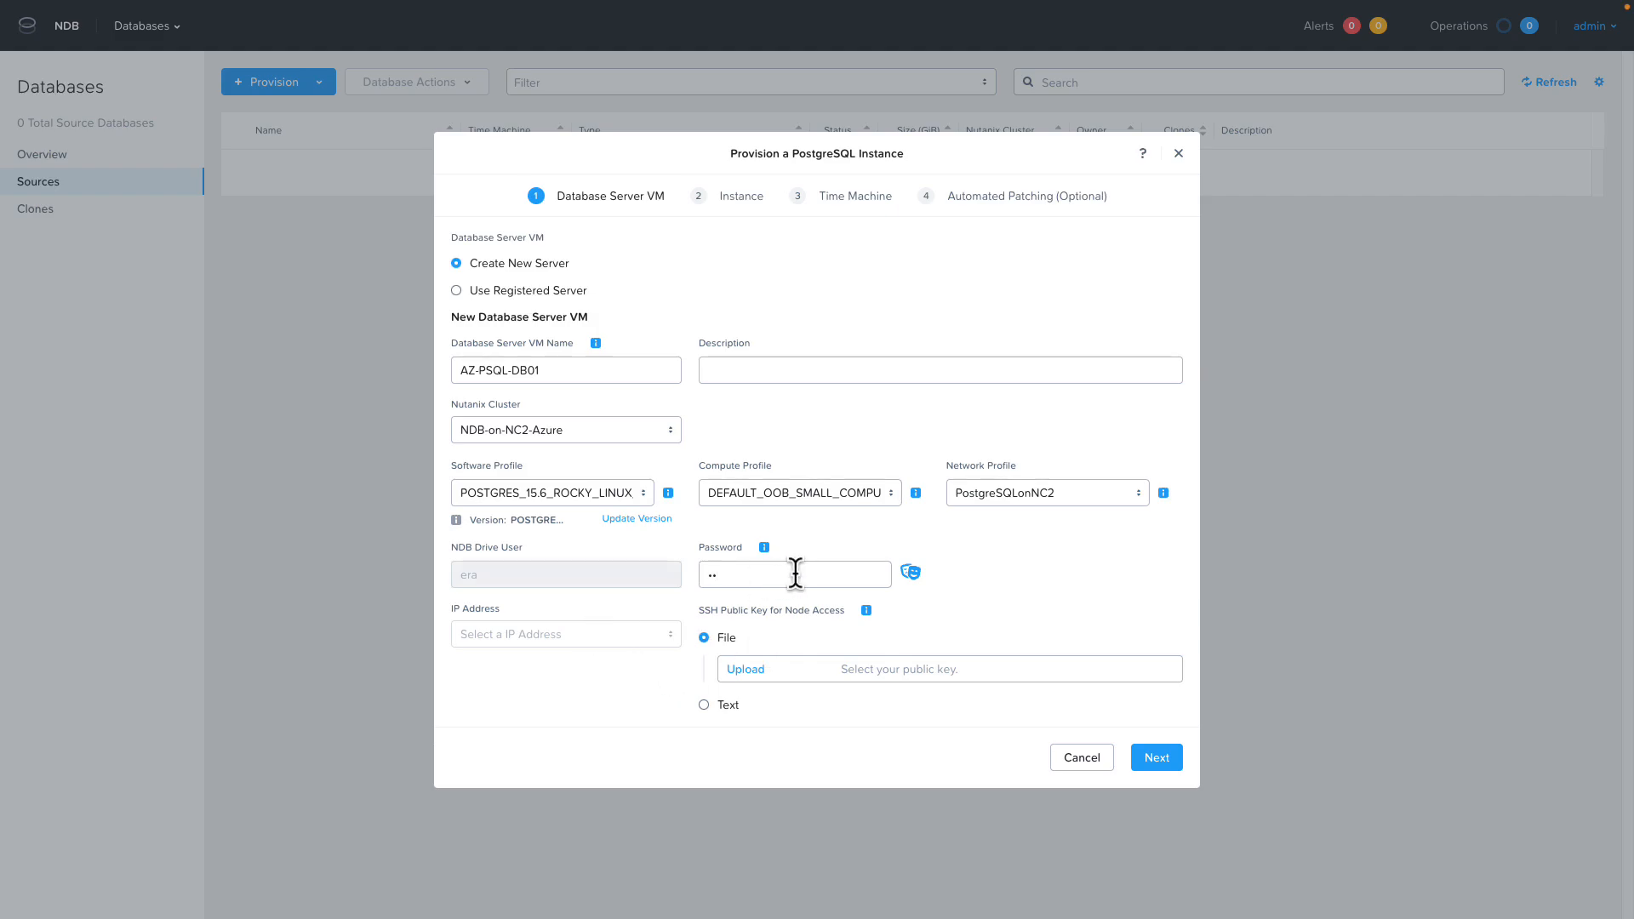
text(••••••••)
click(1157, 758)
Name the PostgreSQL instance psqlinst and its initial database postgres1.
click(522, 409)
text(psql)
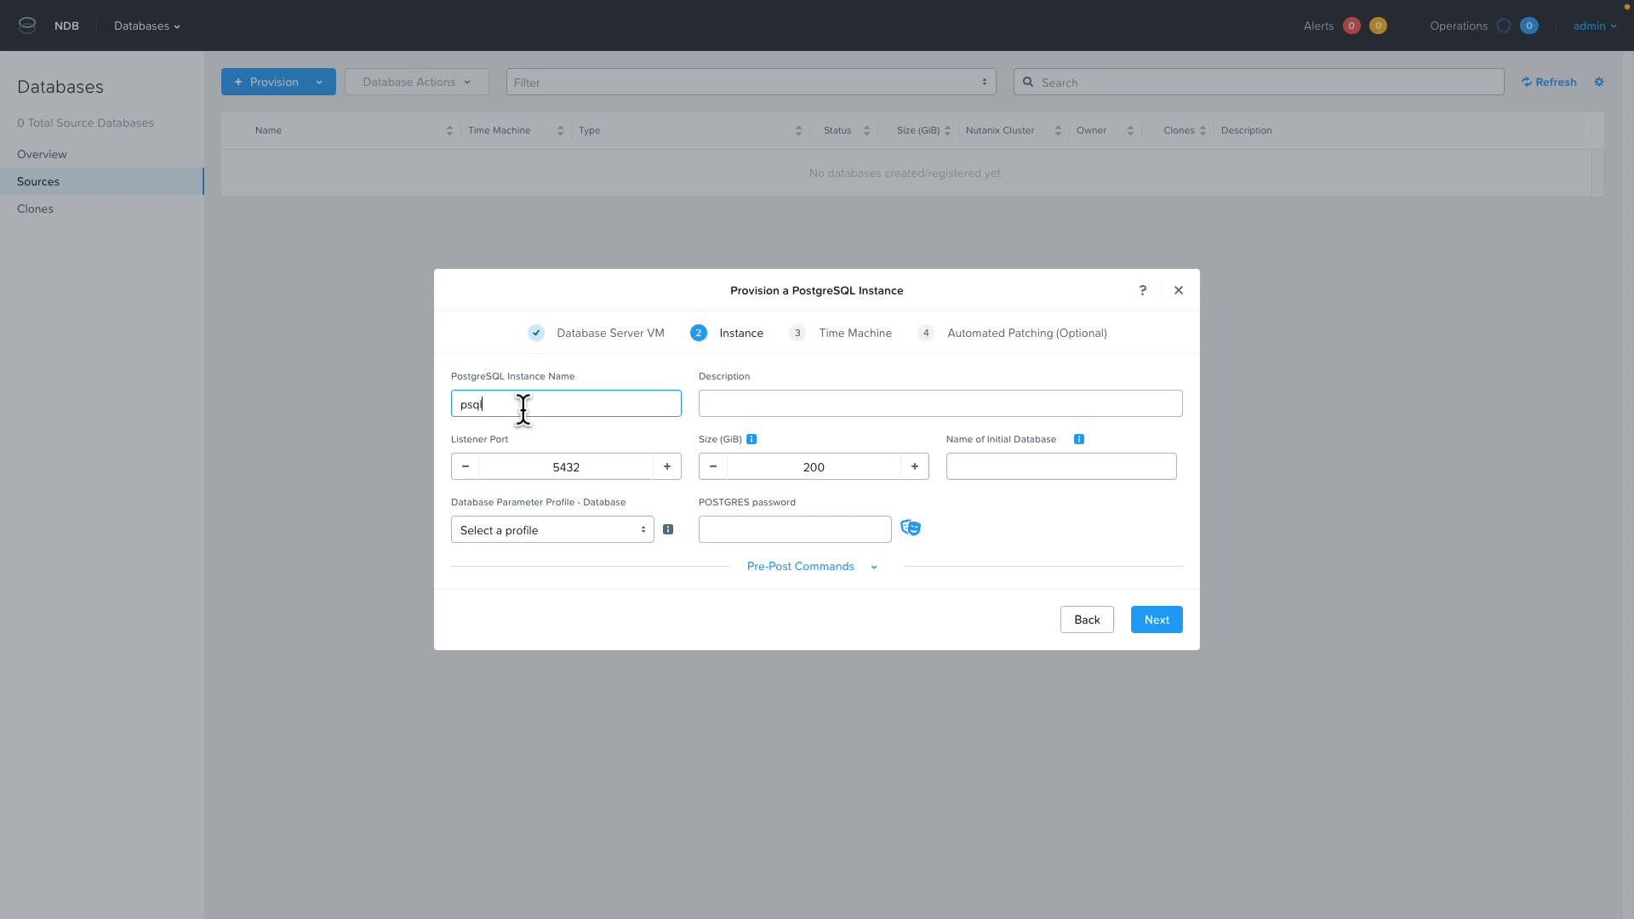
text(inst)
key(Tab)
key(Tab)
key(Tab)
key(Tab)
text(postgres1)
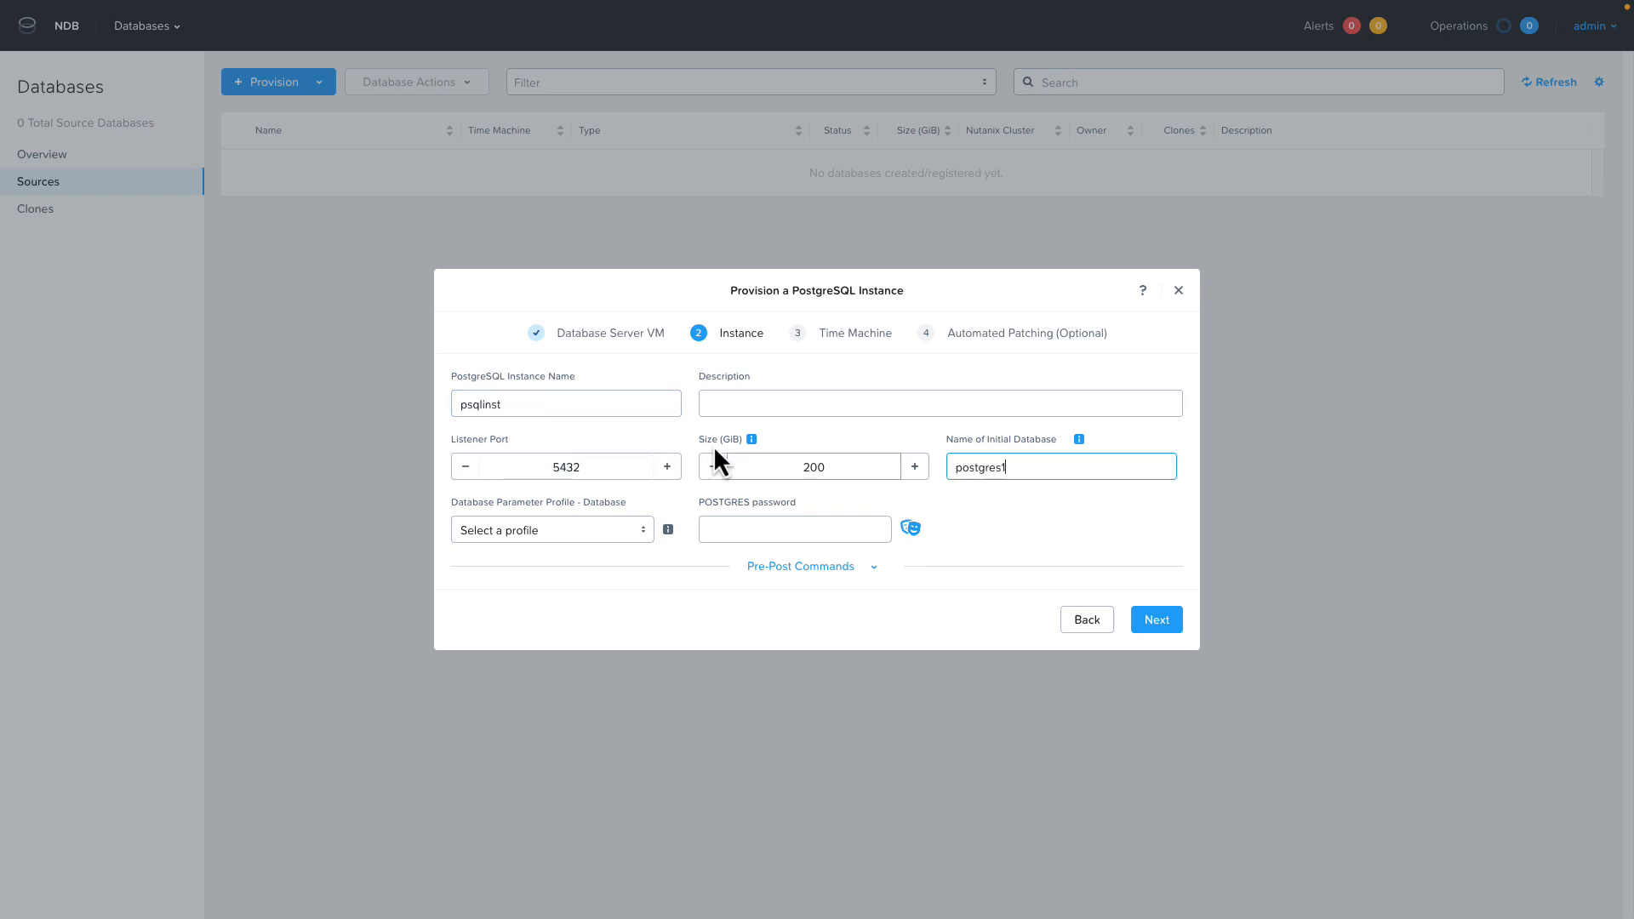
Enter the POSTGRES password, choose a database parameter profile, and continue to the Time Machine settings.
click(744, 523)
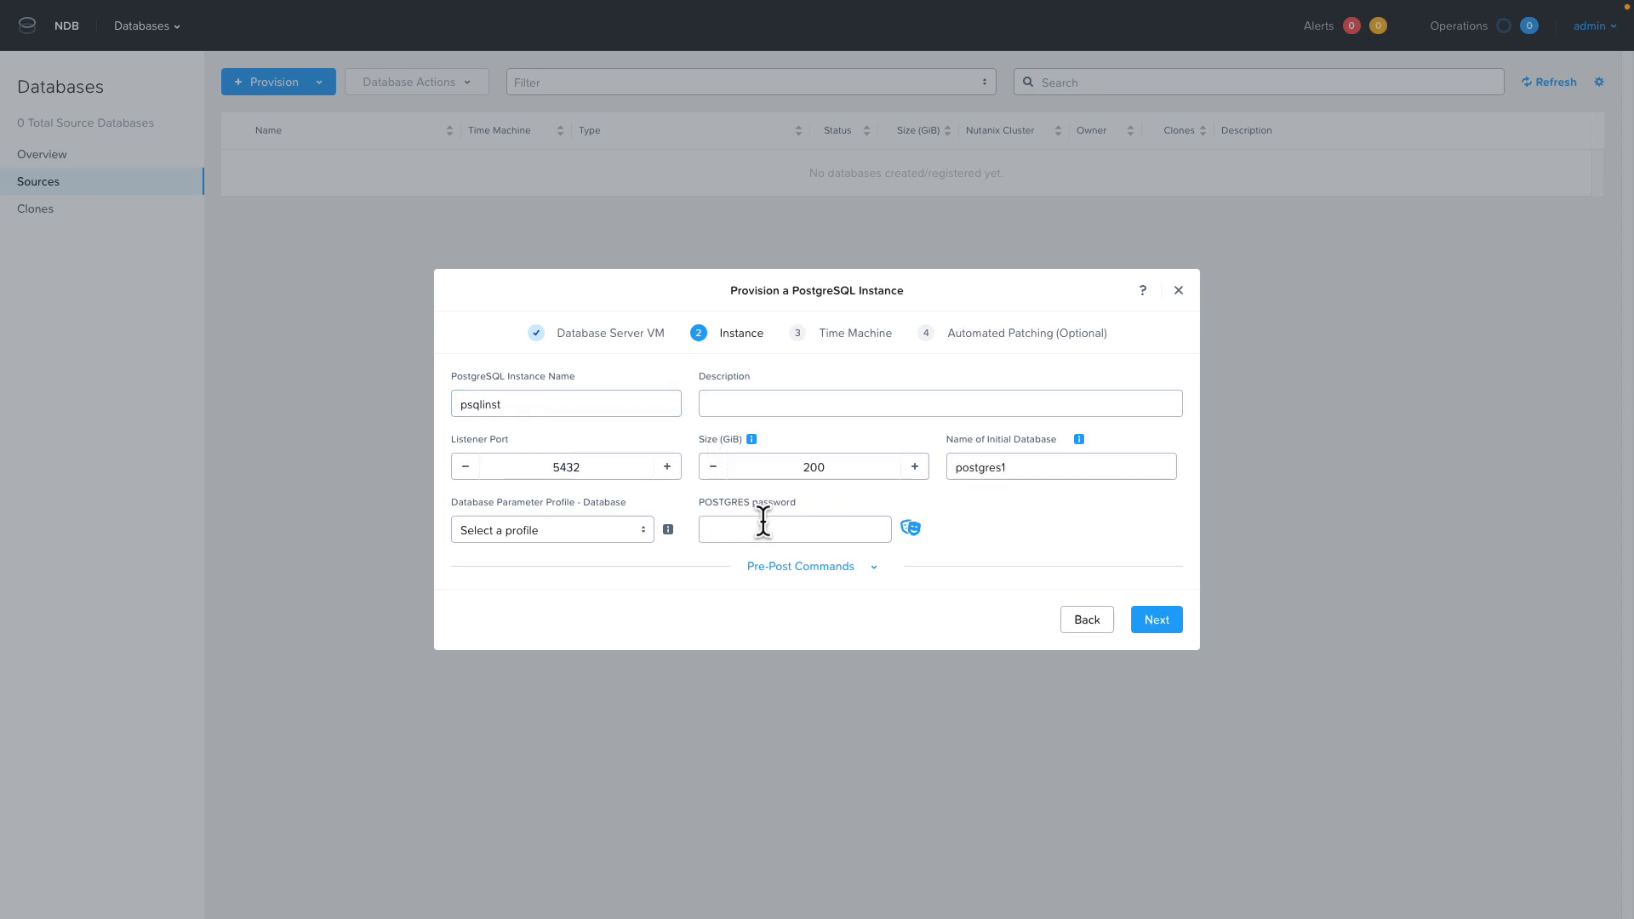
text(Nutanix/4u)
key(Tab)
click(520, 535)
click(510, 559)
click(1157, 619)
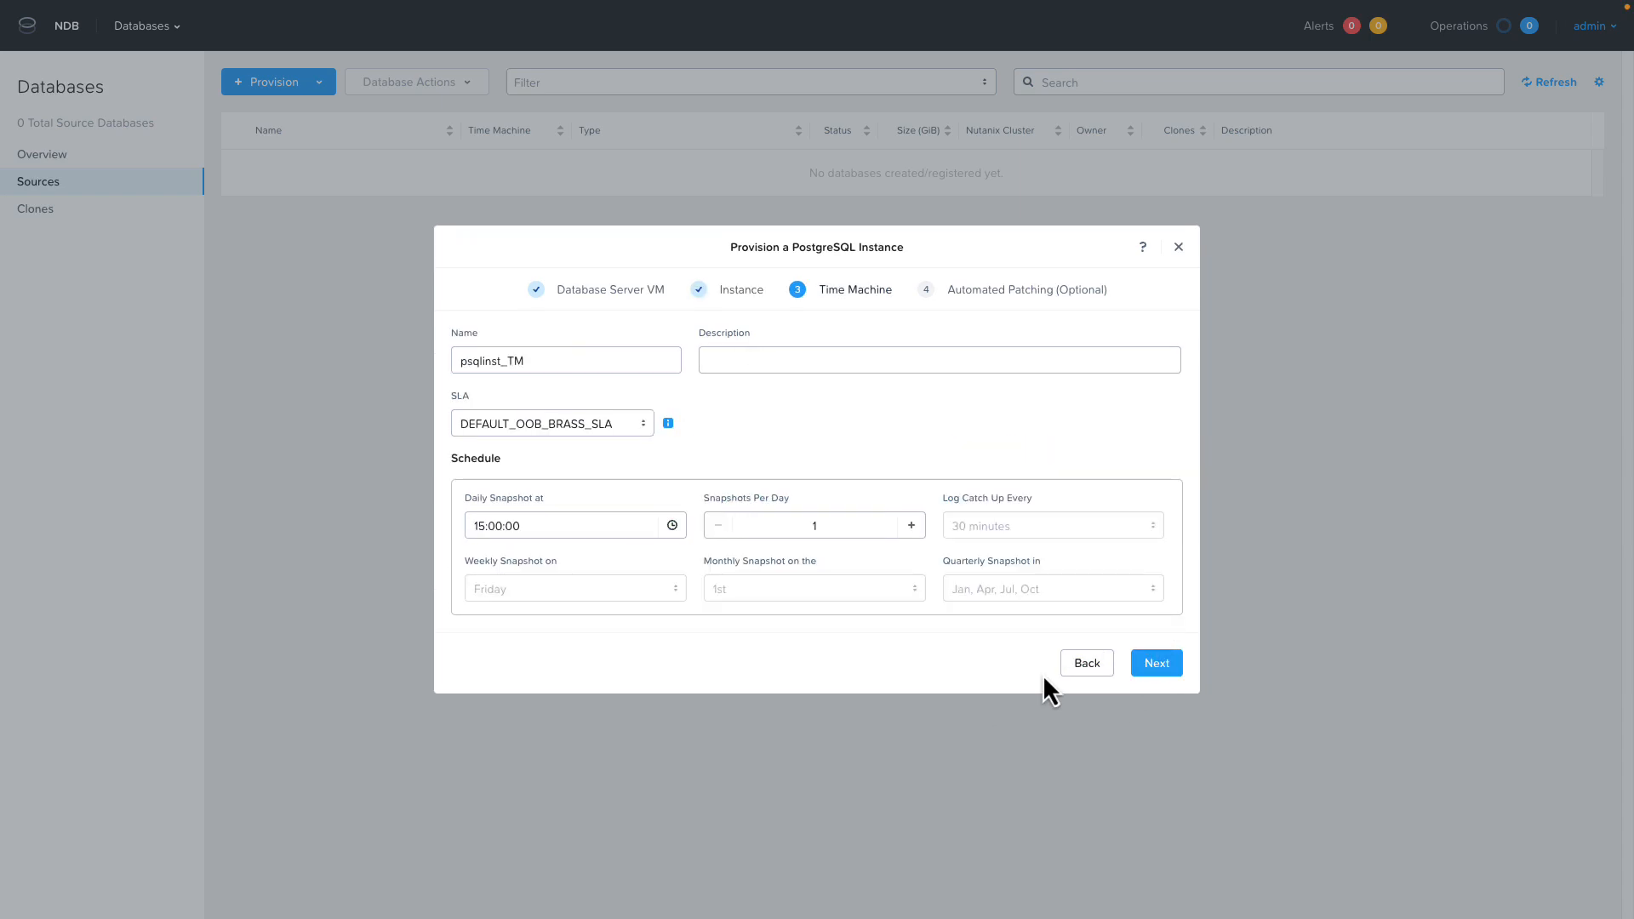
Accept the Time Machine settings, enable operating system and database patching in the Prod maintenance window, and provision the PostgreSQL instance.
click(1173, 662)
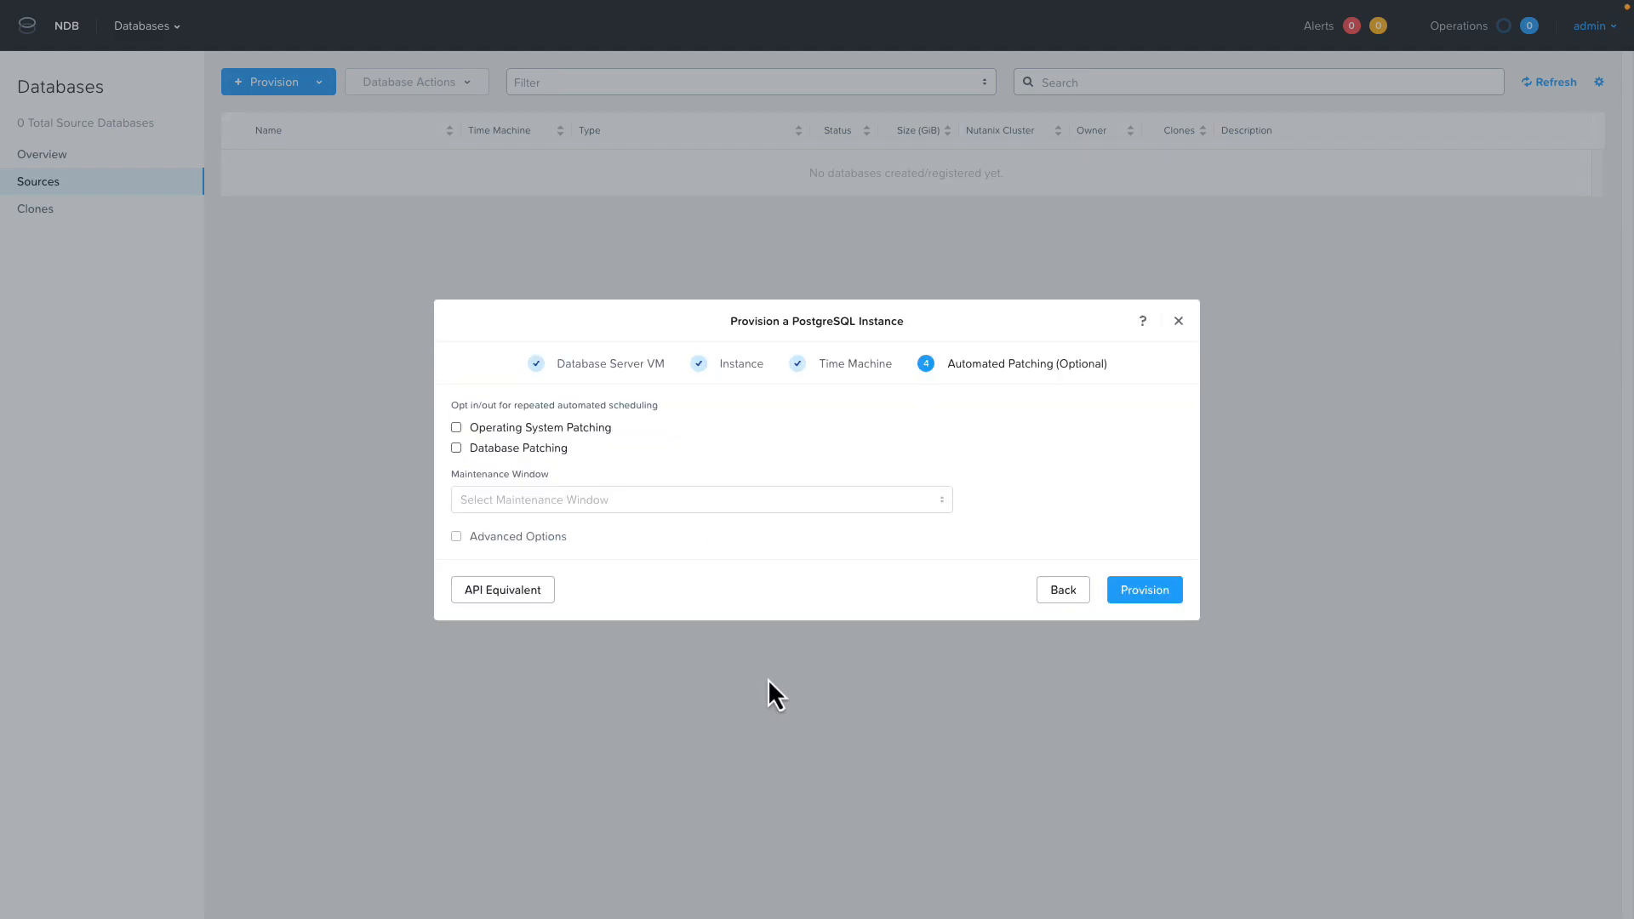
click(457, 428)
click(457, 447)
click(553, 511)
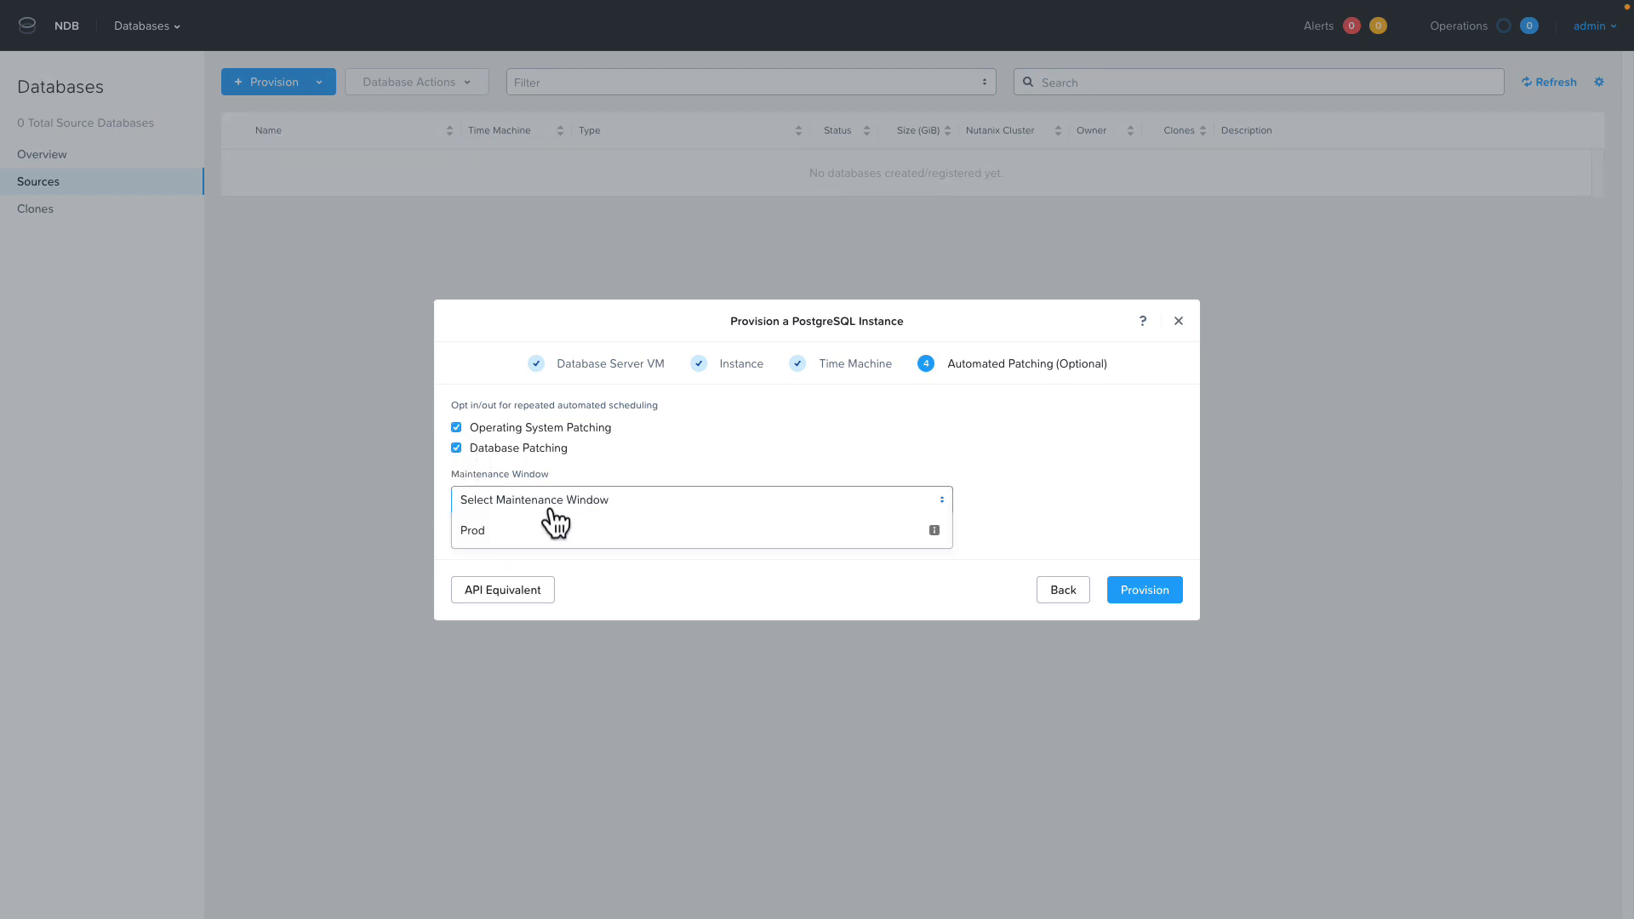
click(537, 530)
click(1149, 601)
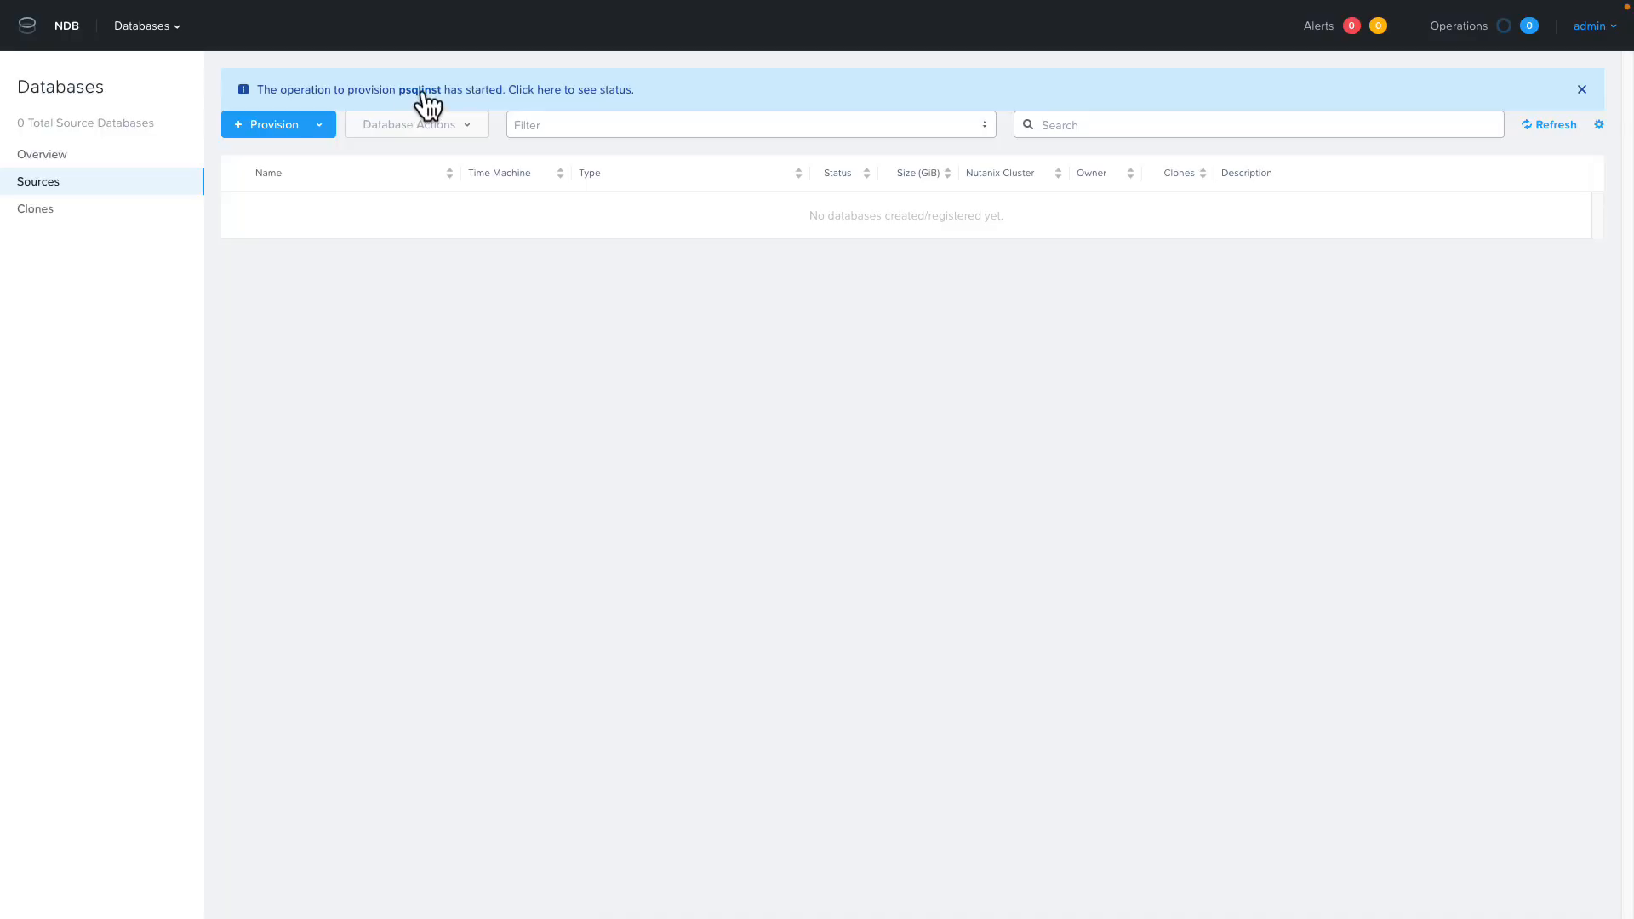
click(421, 89)
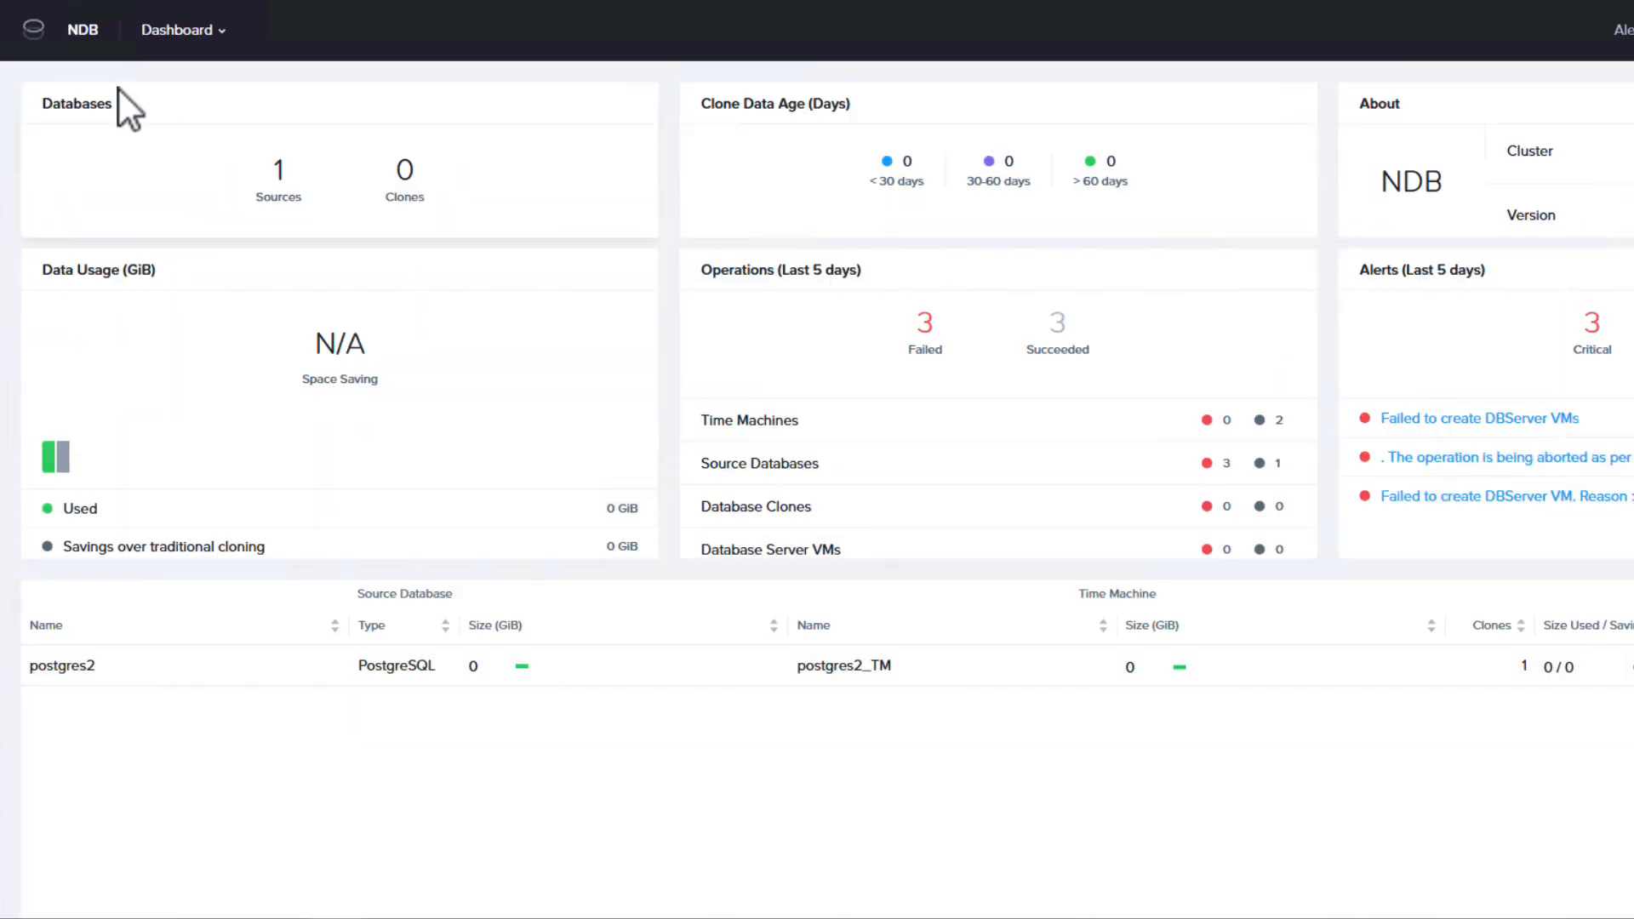
Inspect the NDBNC2Cluster entry among the registered Nutanix clusters, and view the list of source databases.
click(166, 44)
click(153, 330)
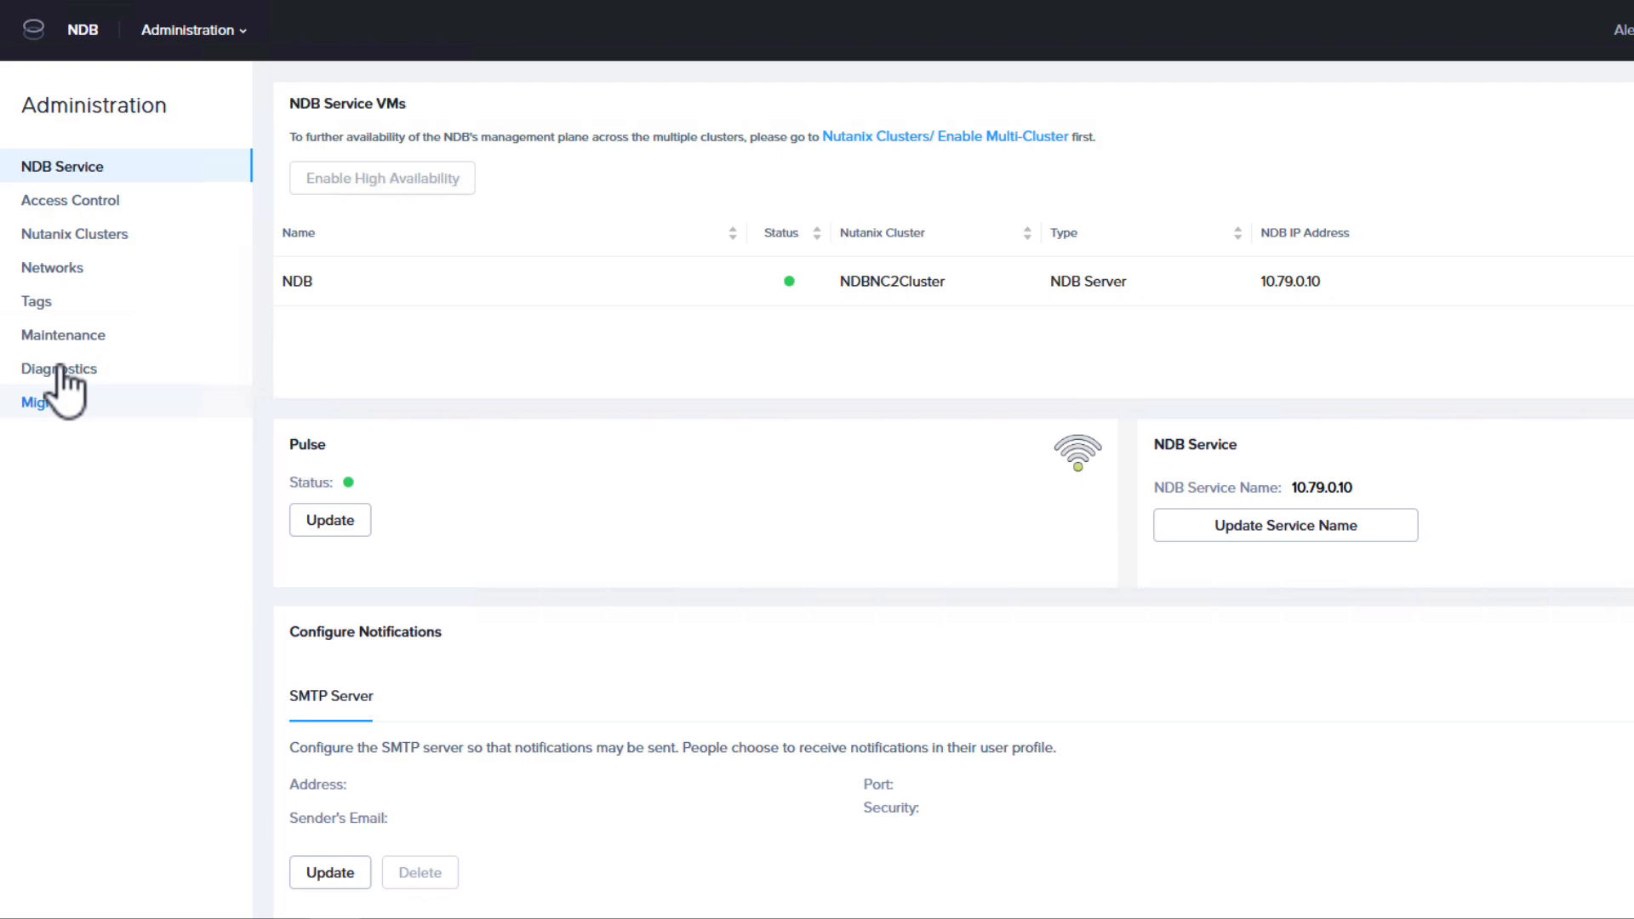
click(111, 240)
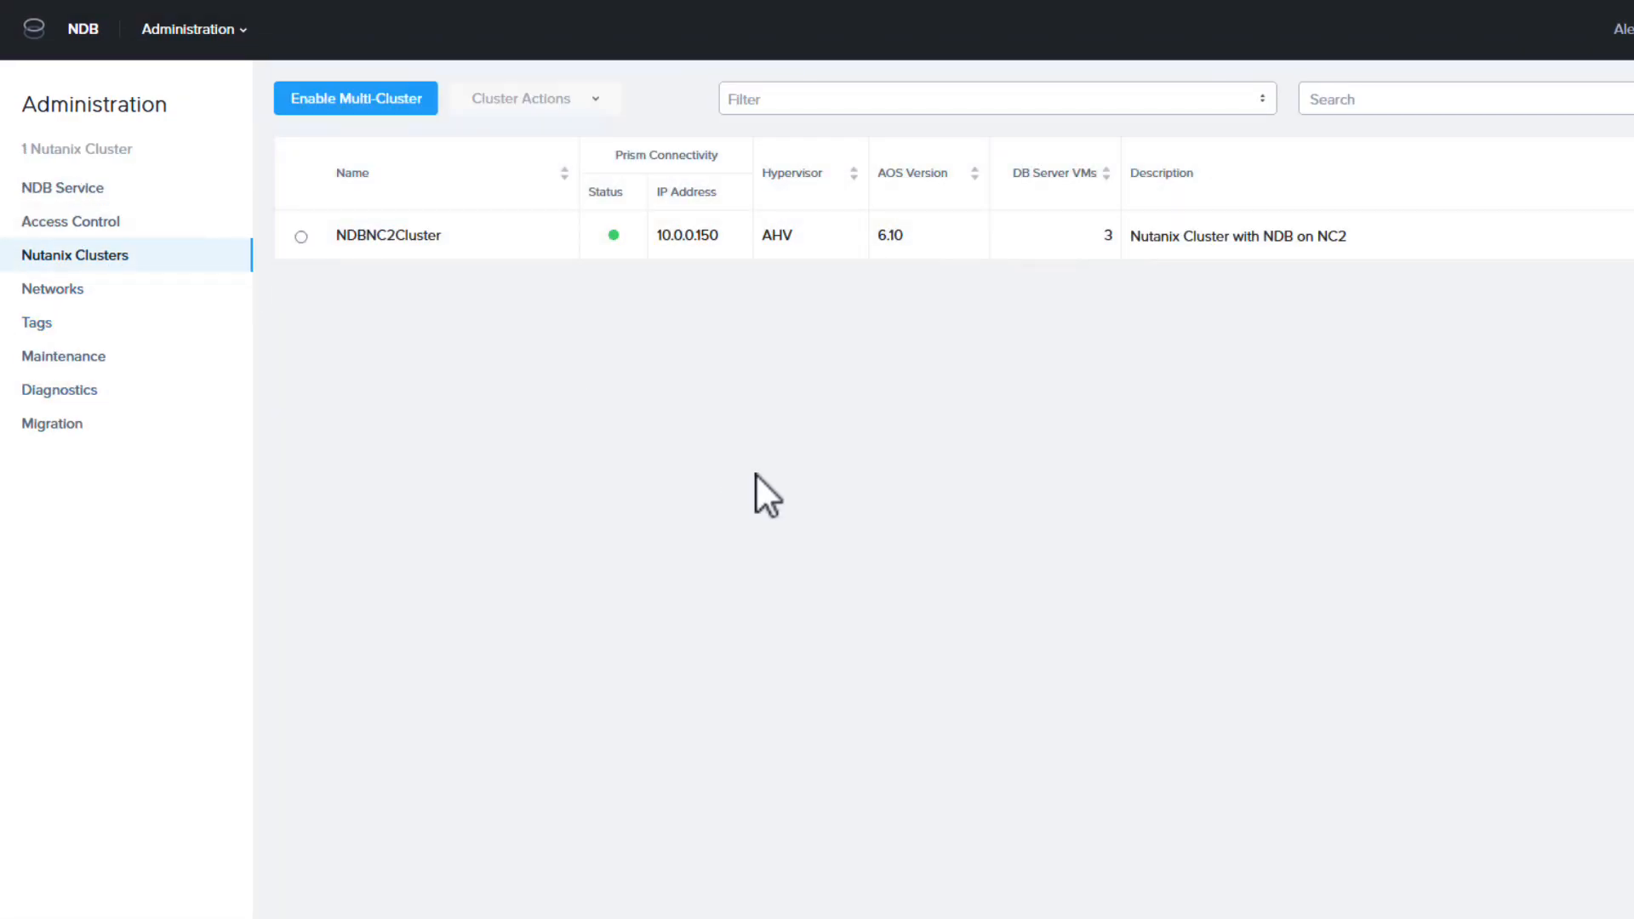
click(301, 238)
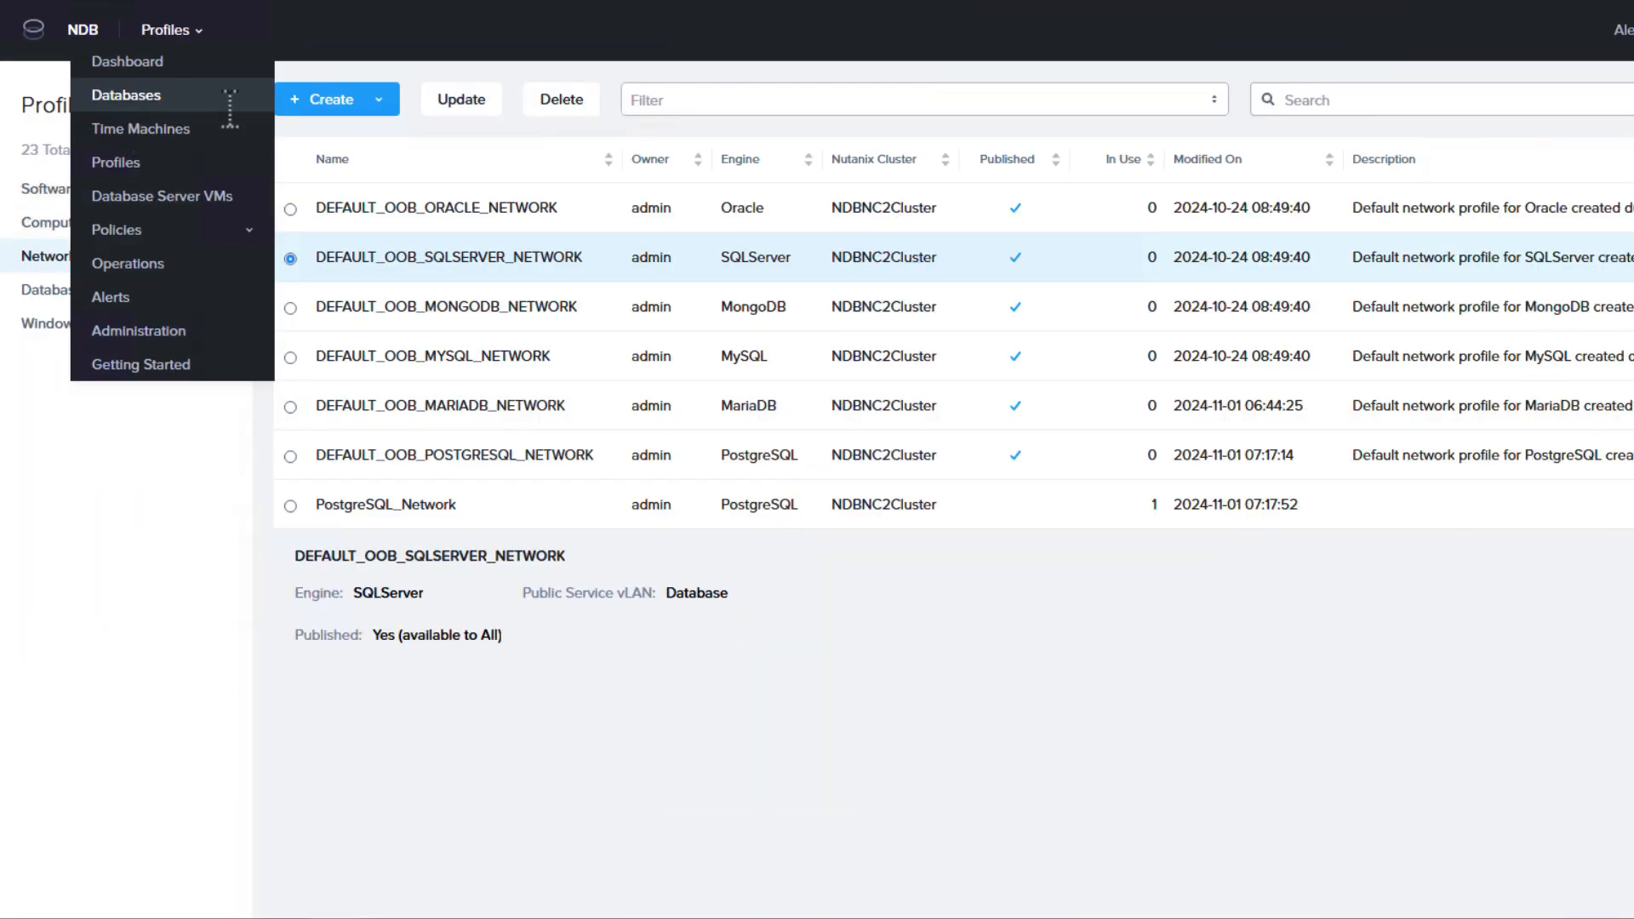
click(213, 96)
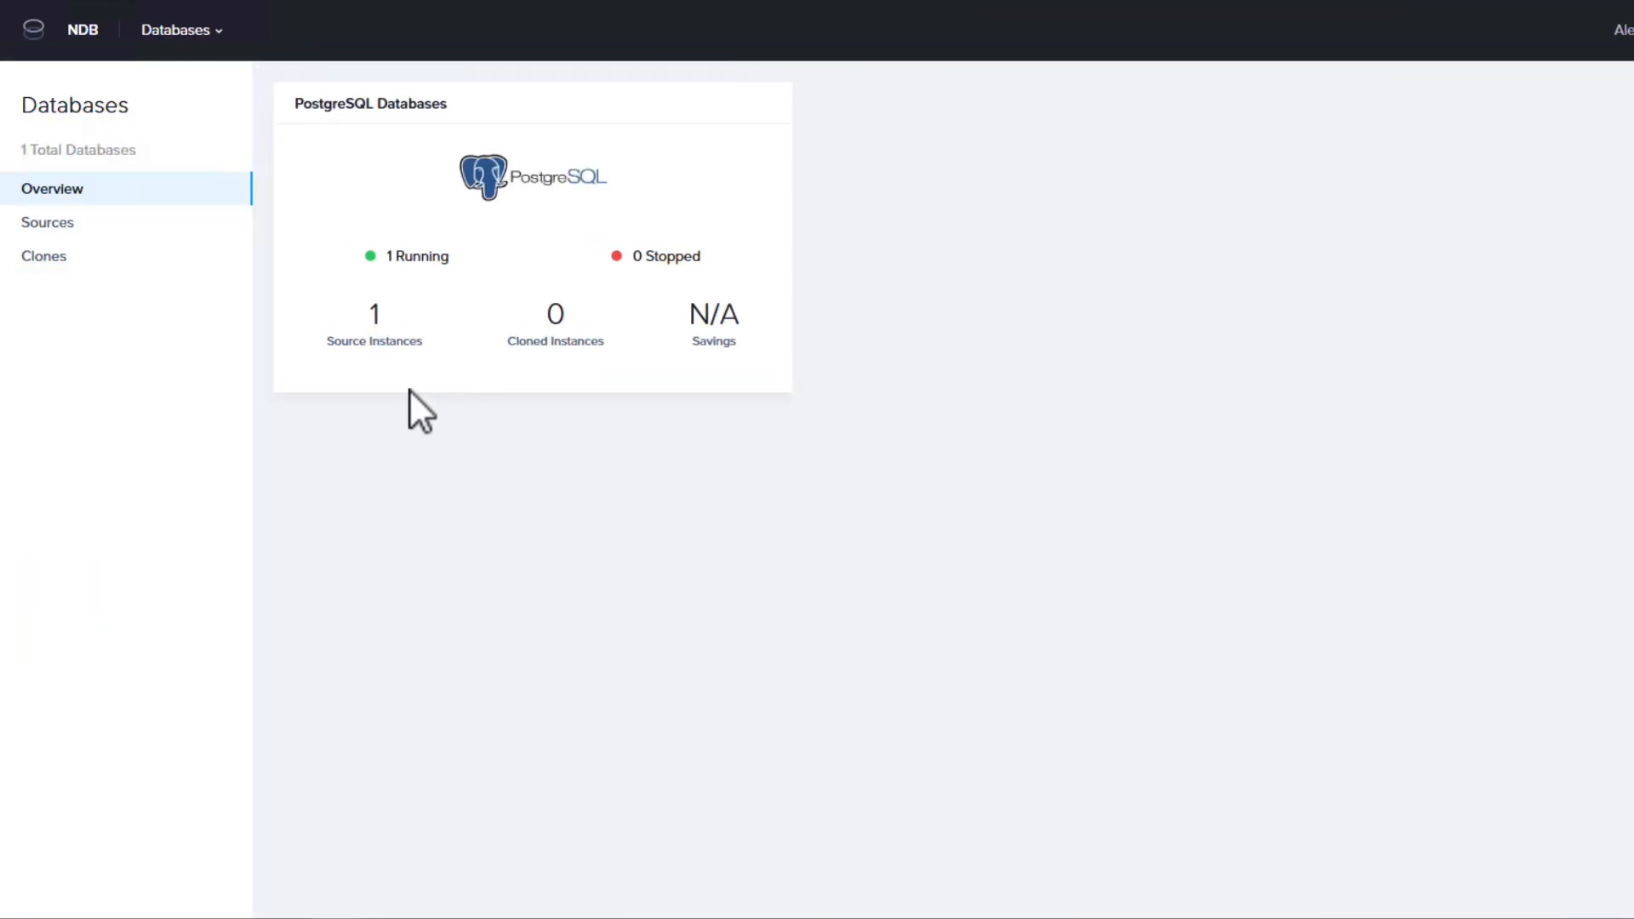
click(47, 223)
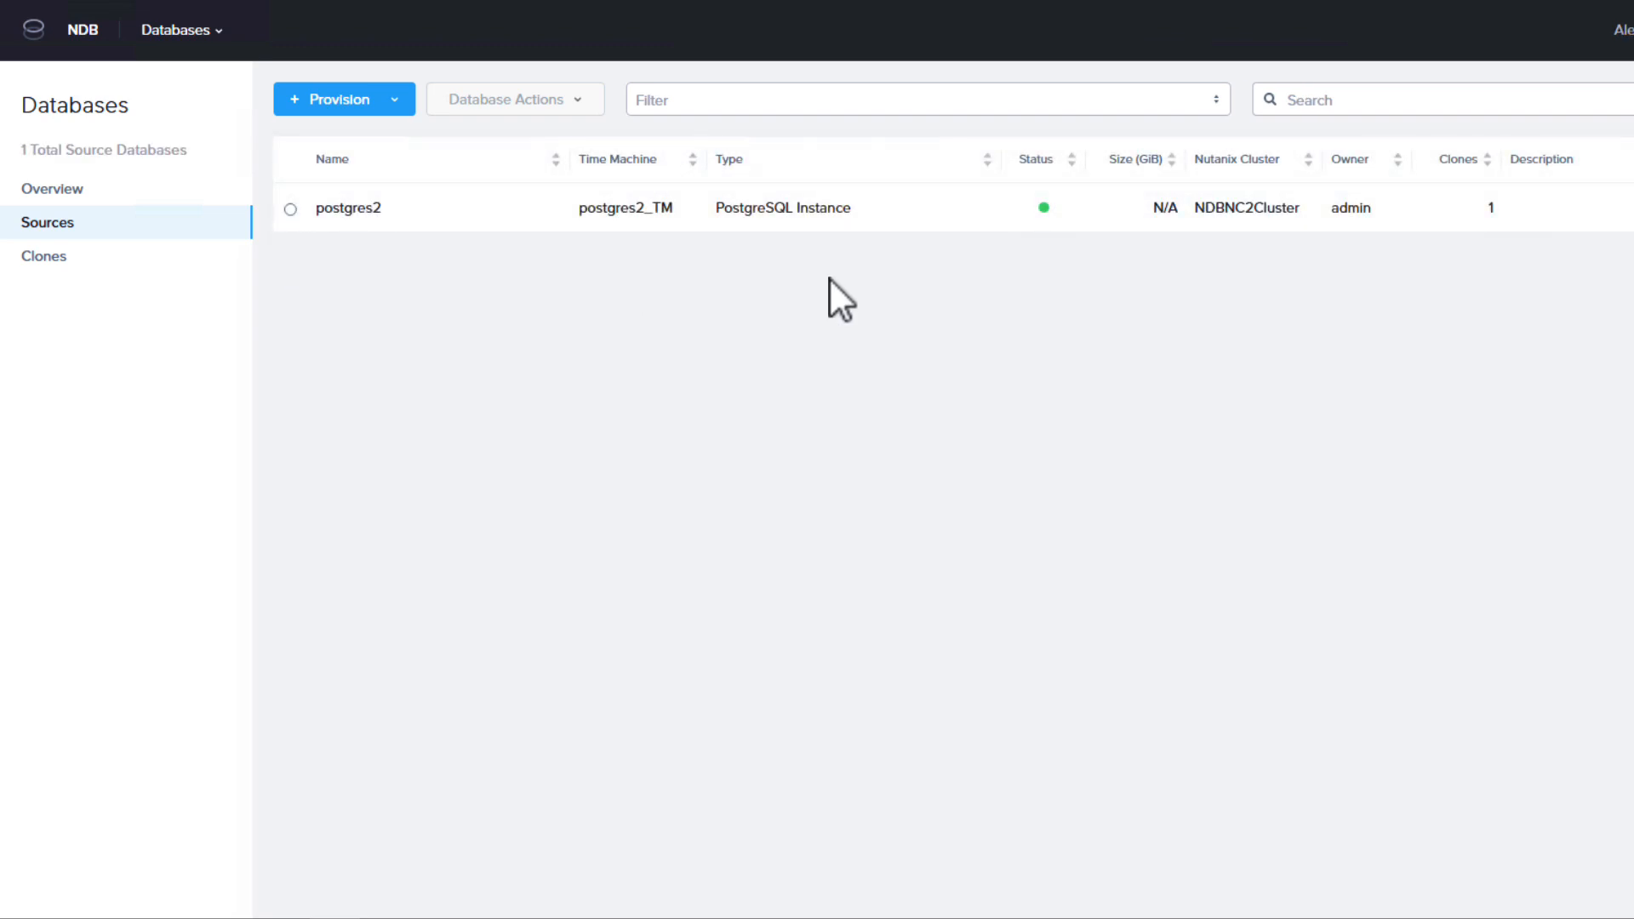
Start a clone of the PostgreSQL instance from the postgres2_TM time machine using its era_auto_snapshot on NDBNC2Cluster, and continue to the server VM settings.
click(177, 30)
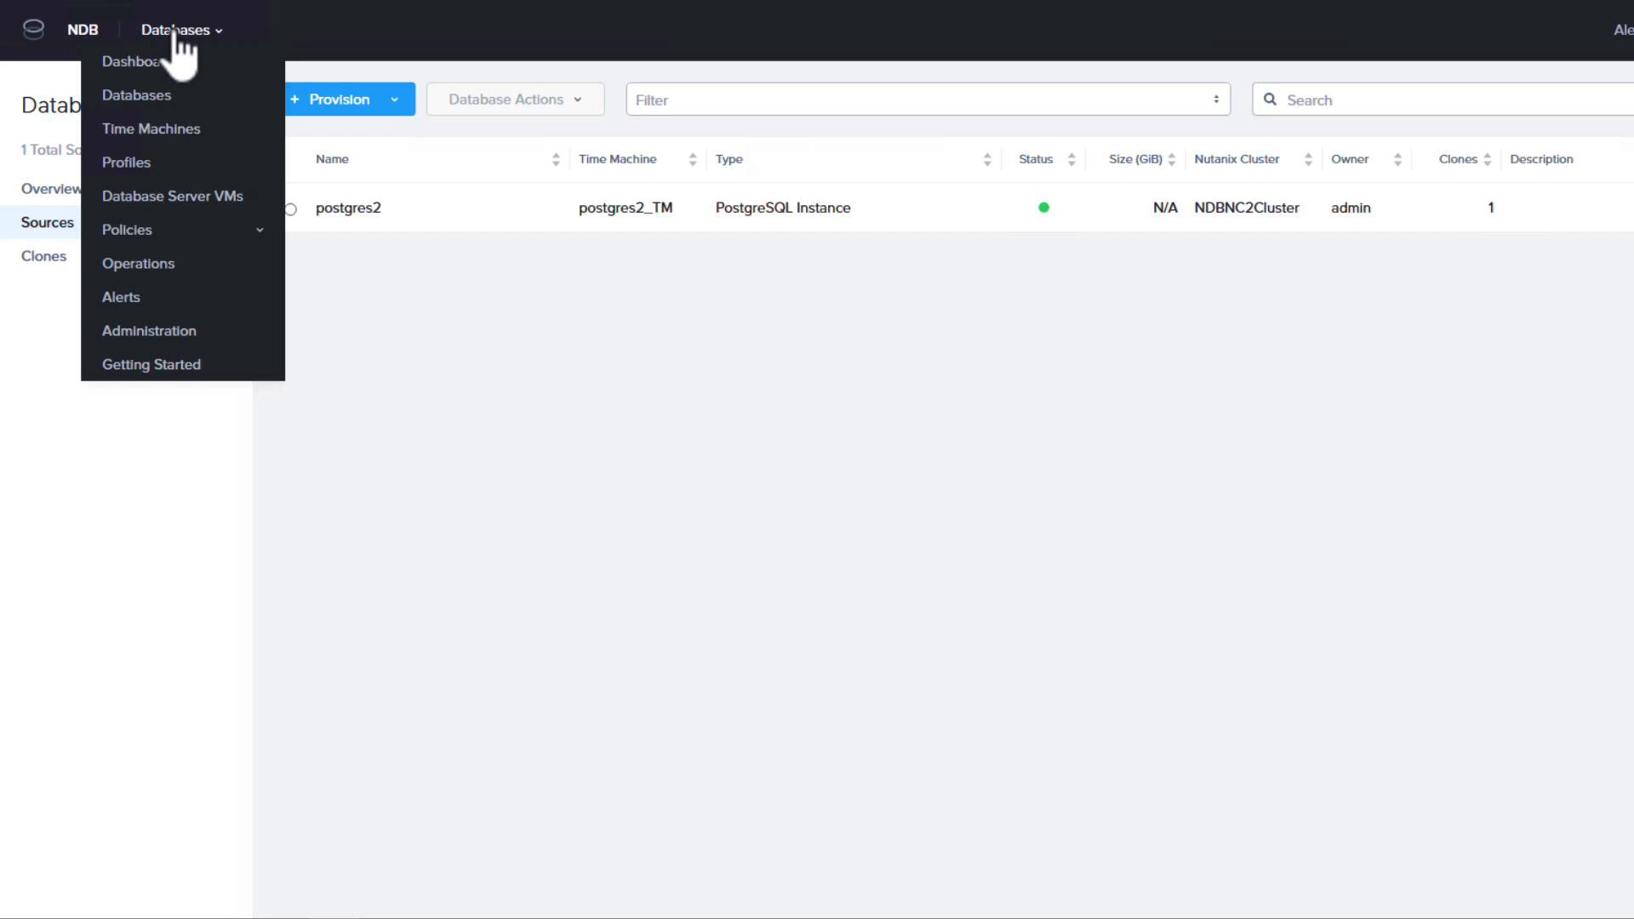
click(174, 128)
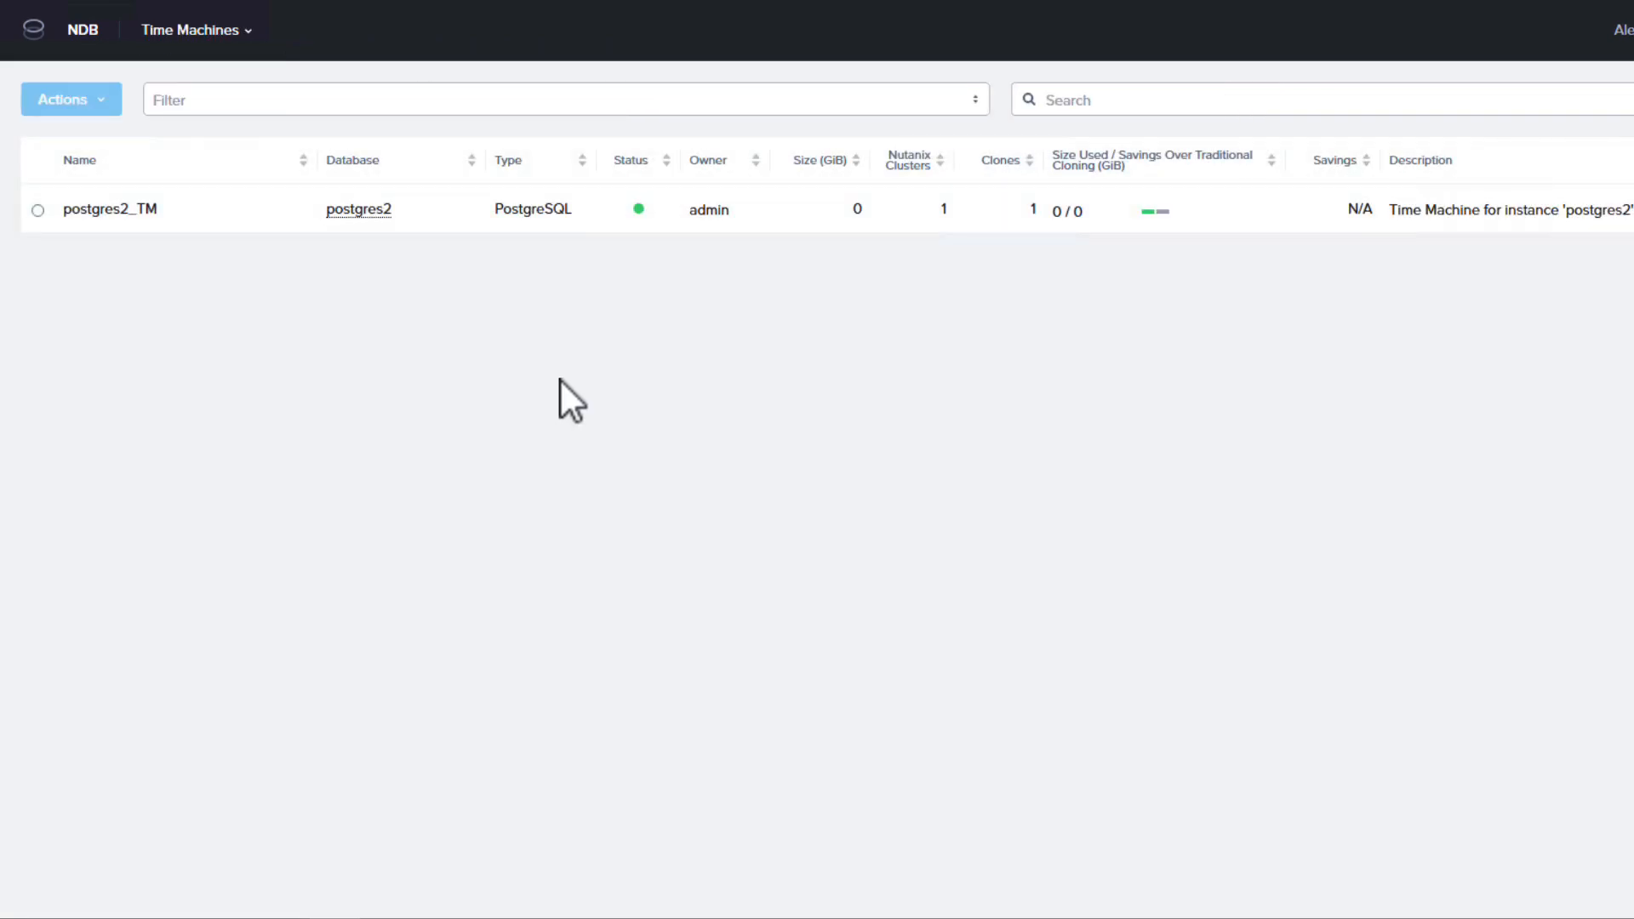
click(39, 211)
click(71, 99)
click(85, 139)
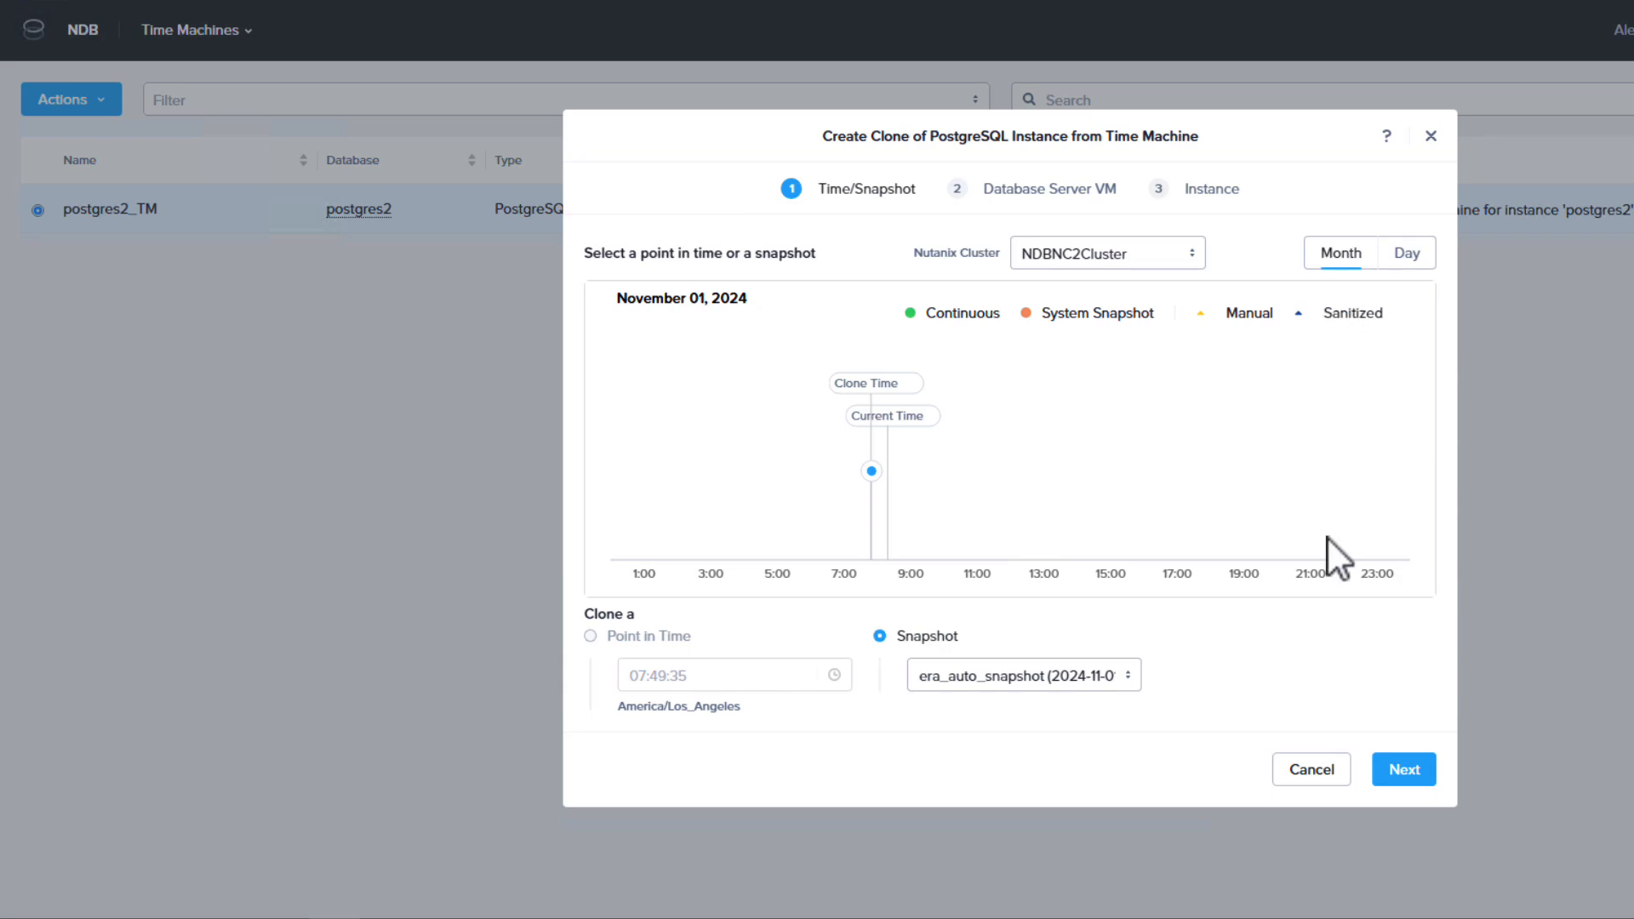
click(1405, 769)
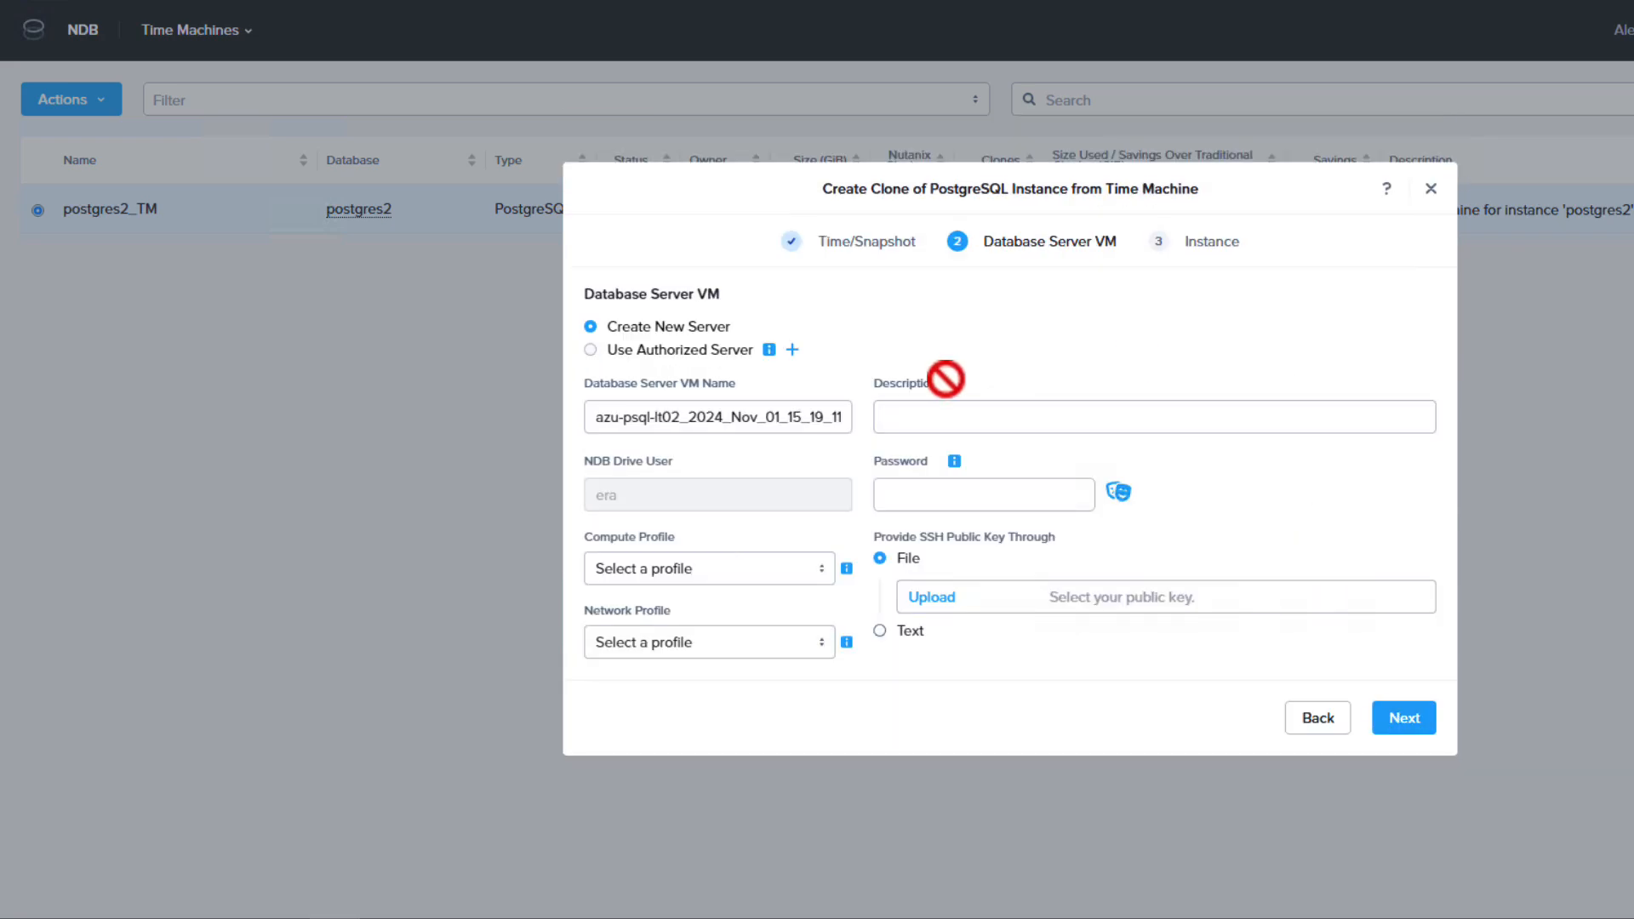
Configure the clone's new server VM with the drive user's password, default OOB small compute and PostgreSQL_Network profiles, and a text SSH public key.
click(993, 502)
text(••••••••••)
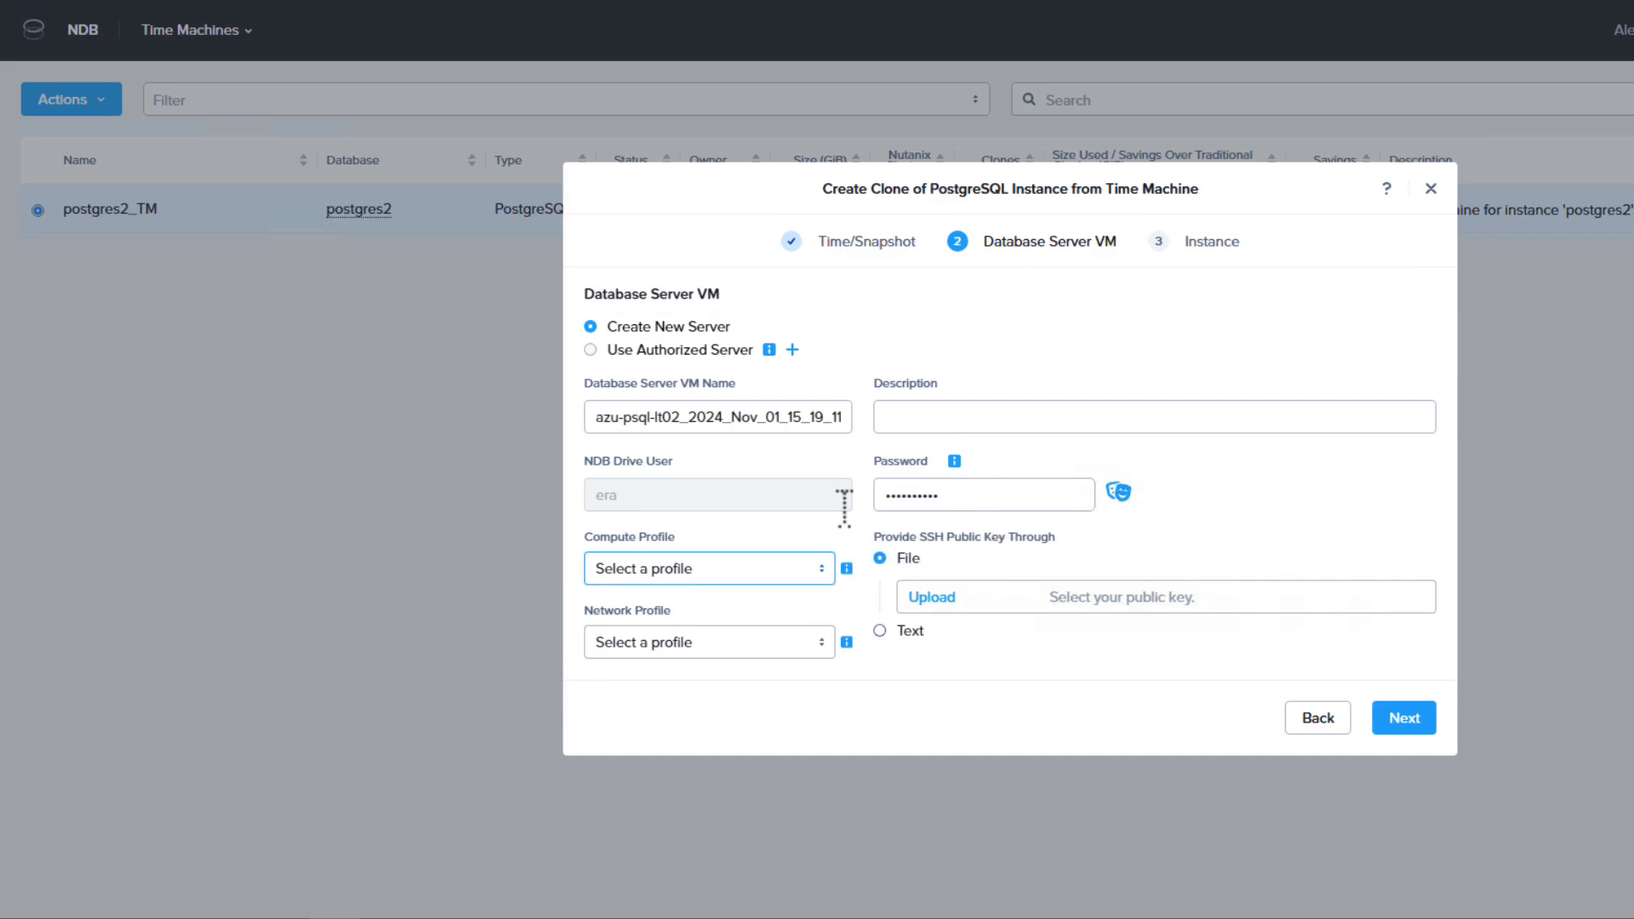
click(764, 569)
click(701, 648)
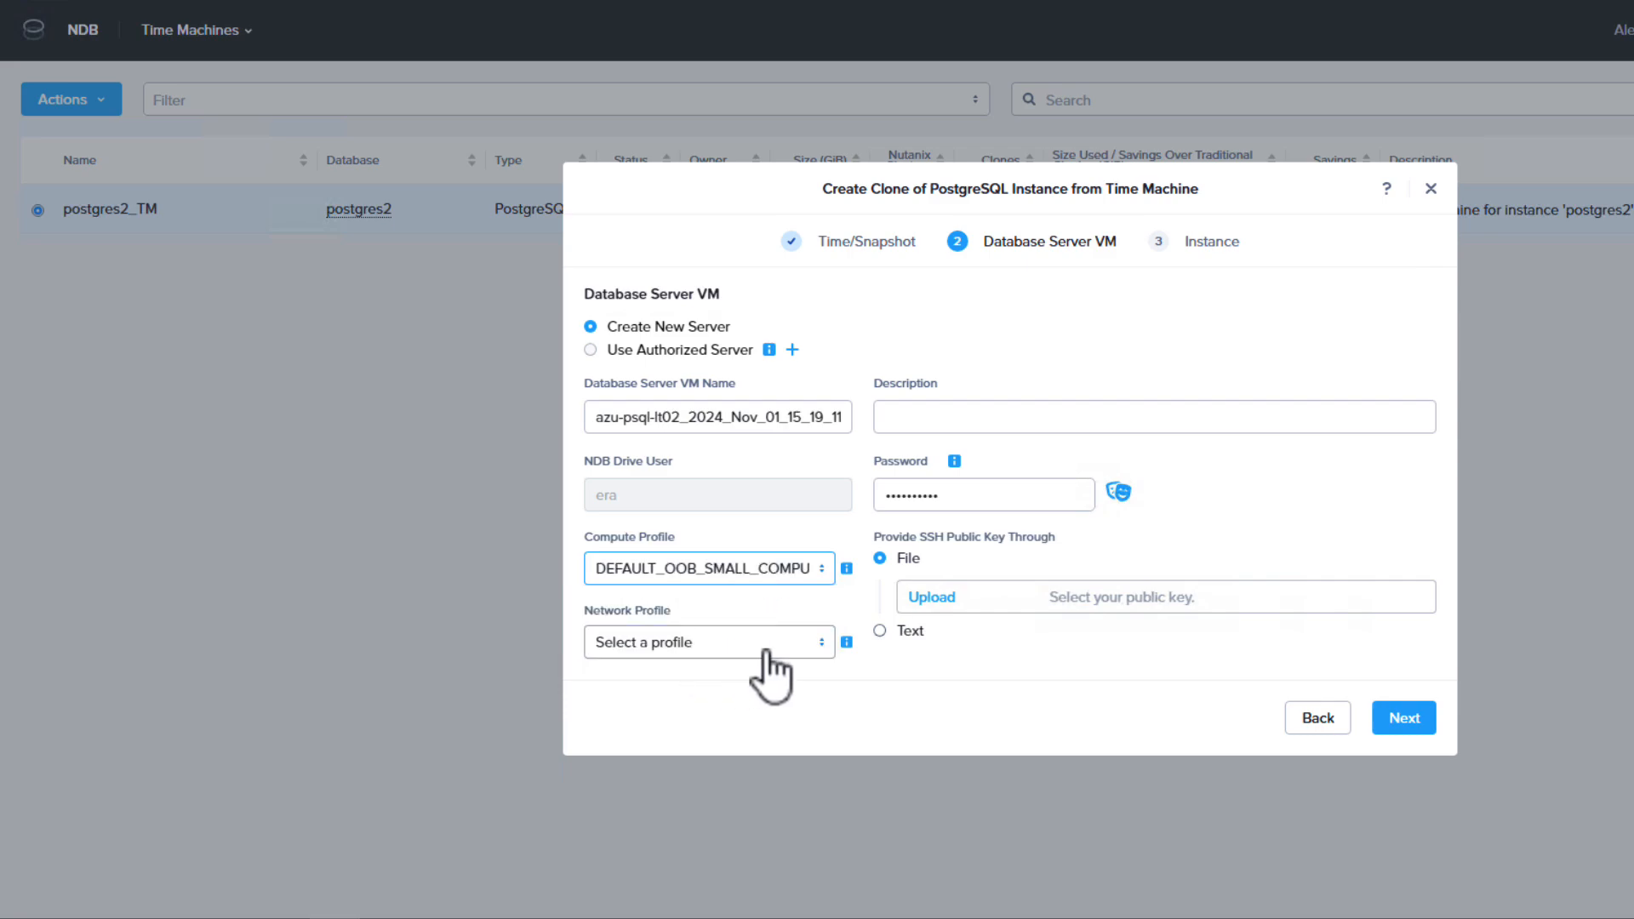
click(765, 650)
click(701, 714)
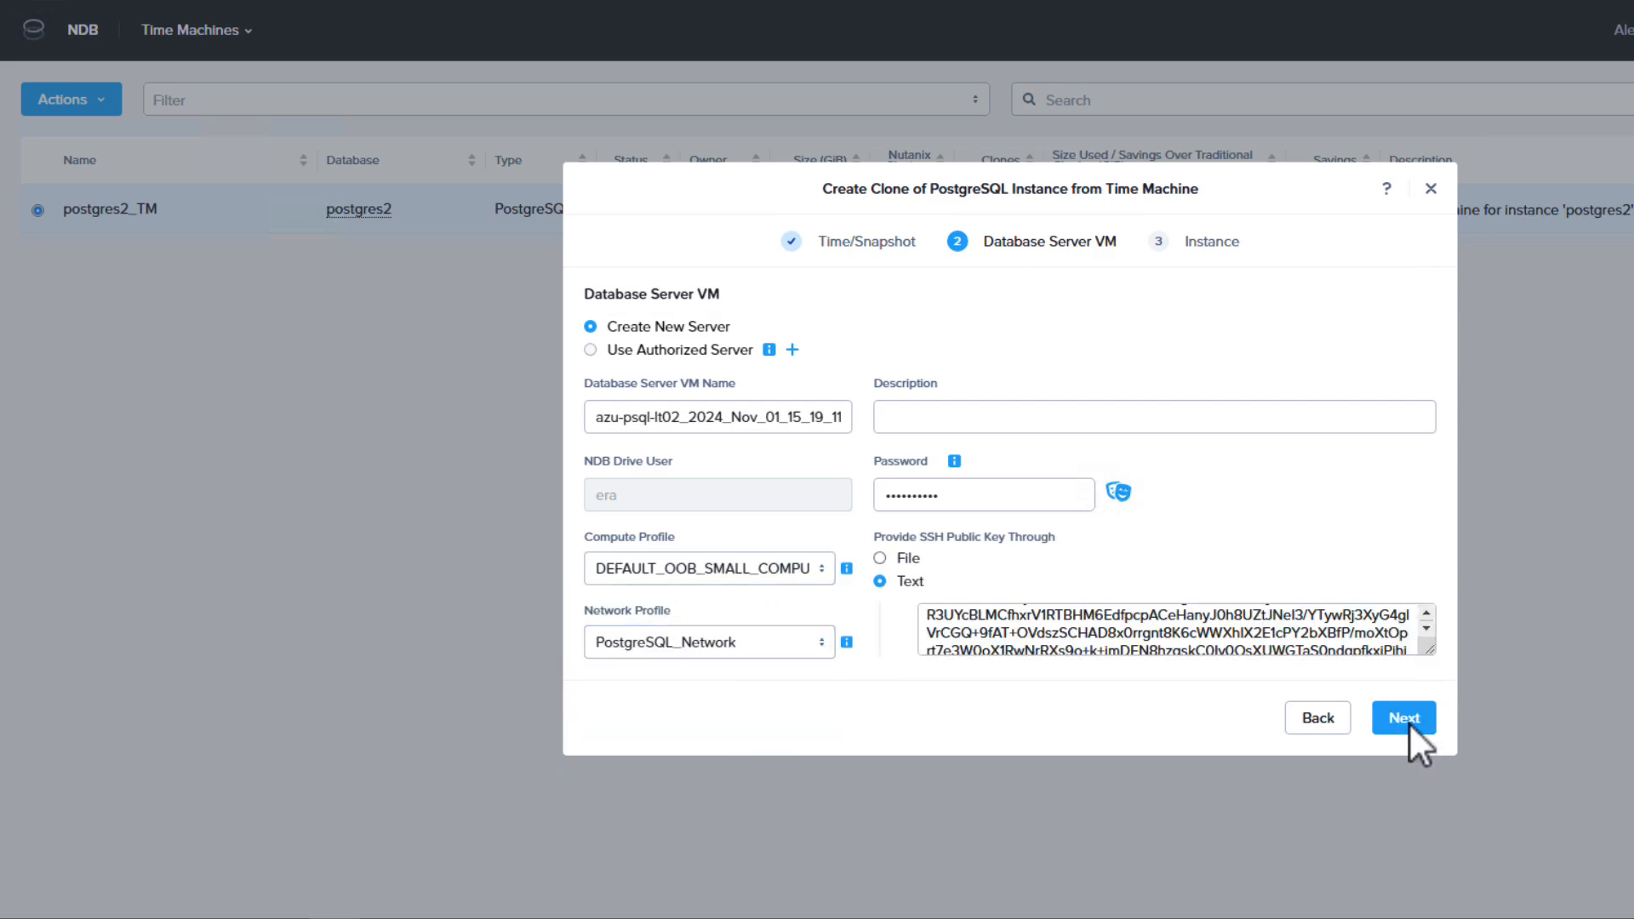
click(1408, 720)
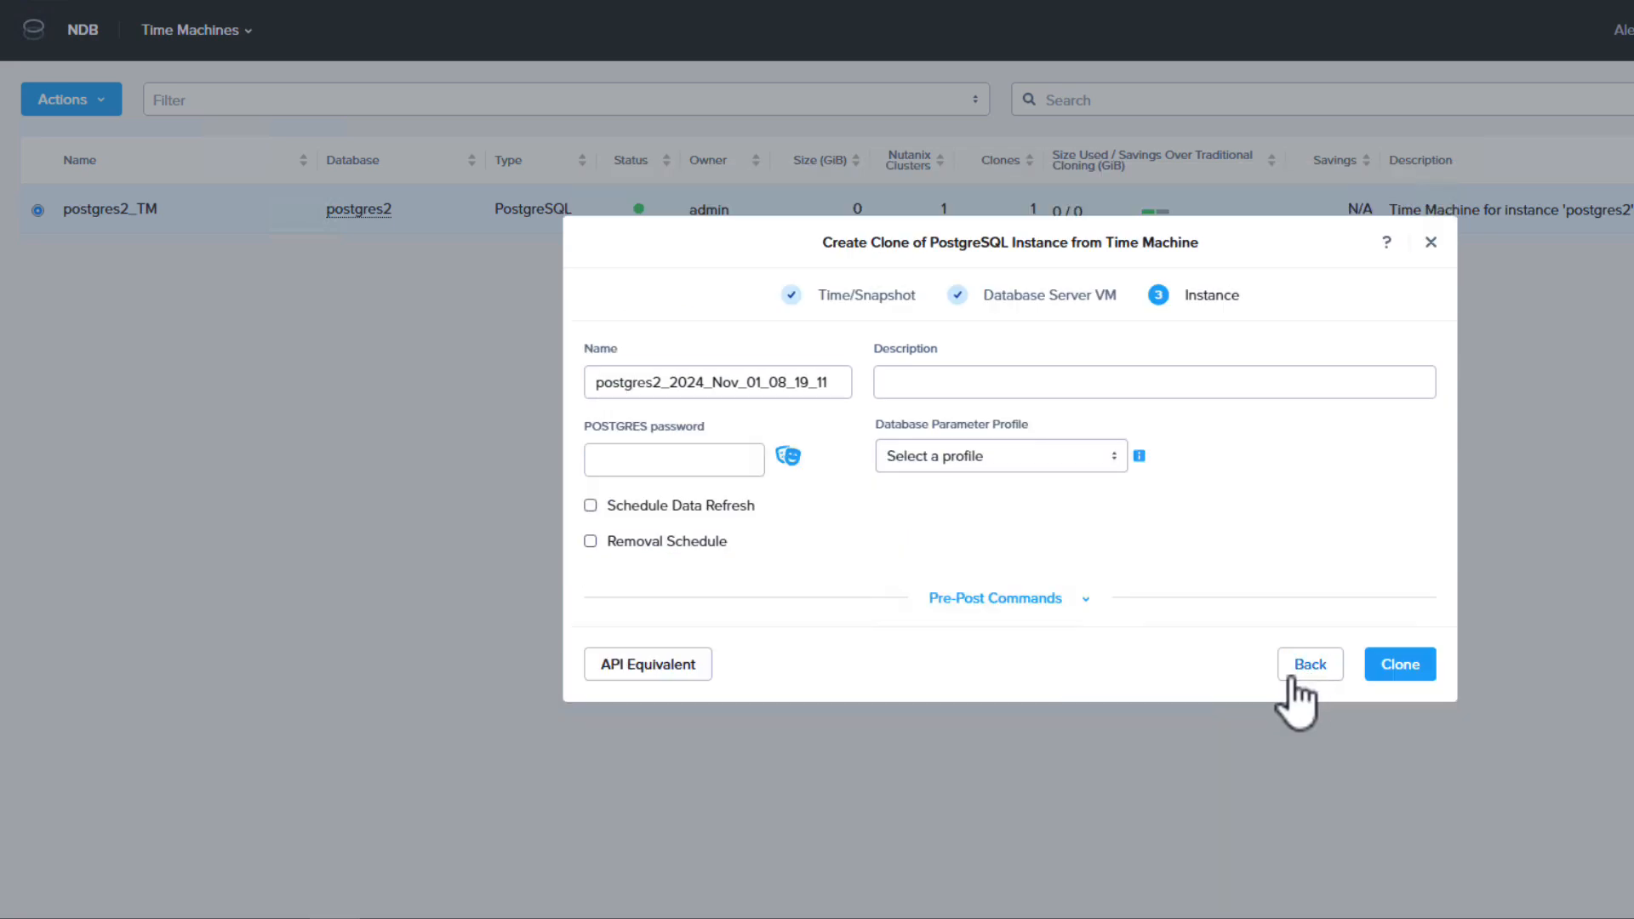
click(590, 505)
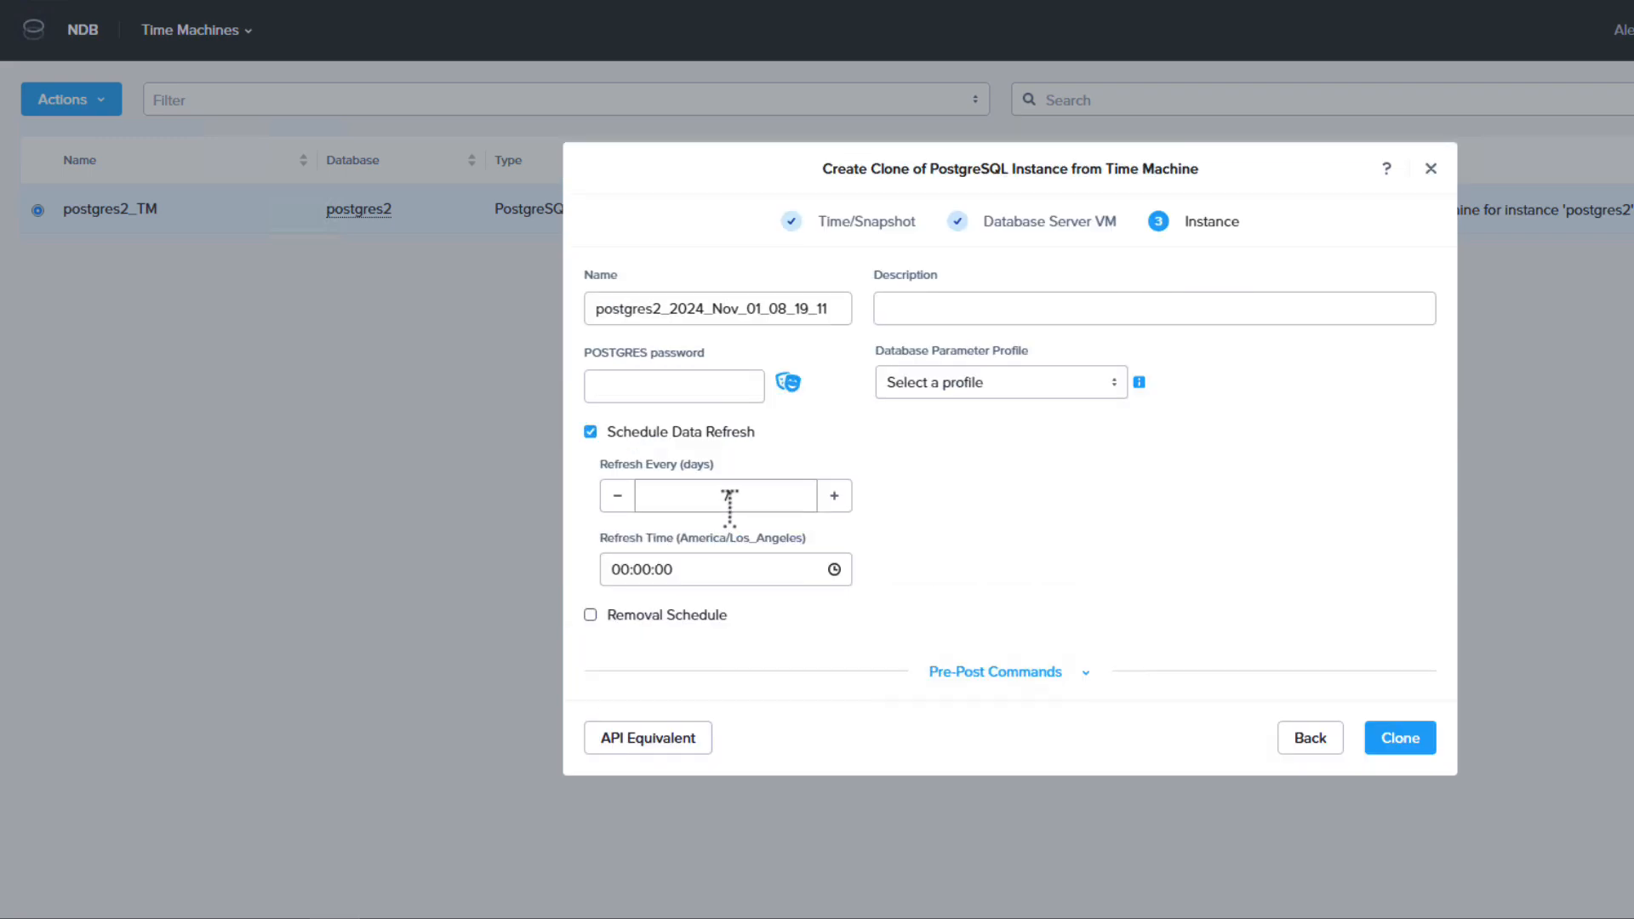
click(590, 431)
click(590, 540)
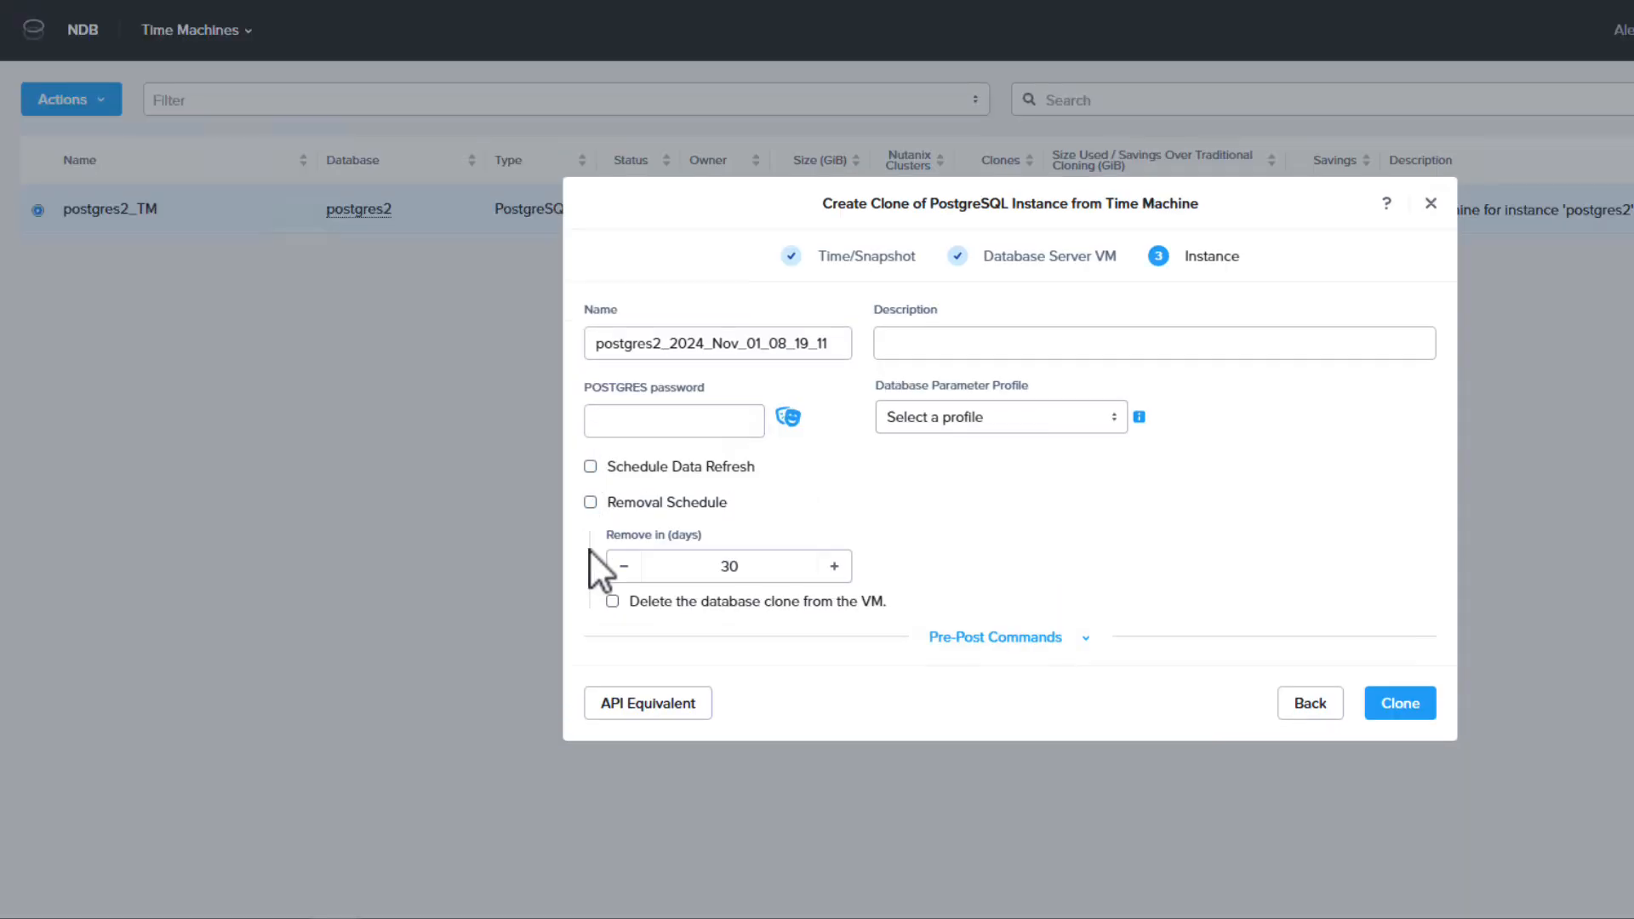
click(590, 502)
Choose the DEFAULT_POSTGRES_PARAMS database parameter profile, enter the POSTGRES password, and submit the clone.
click(1018, 458)
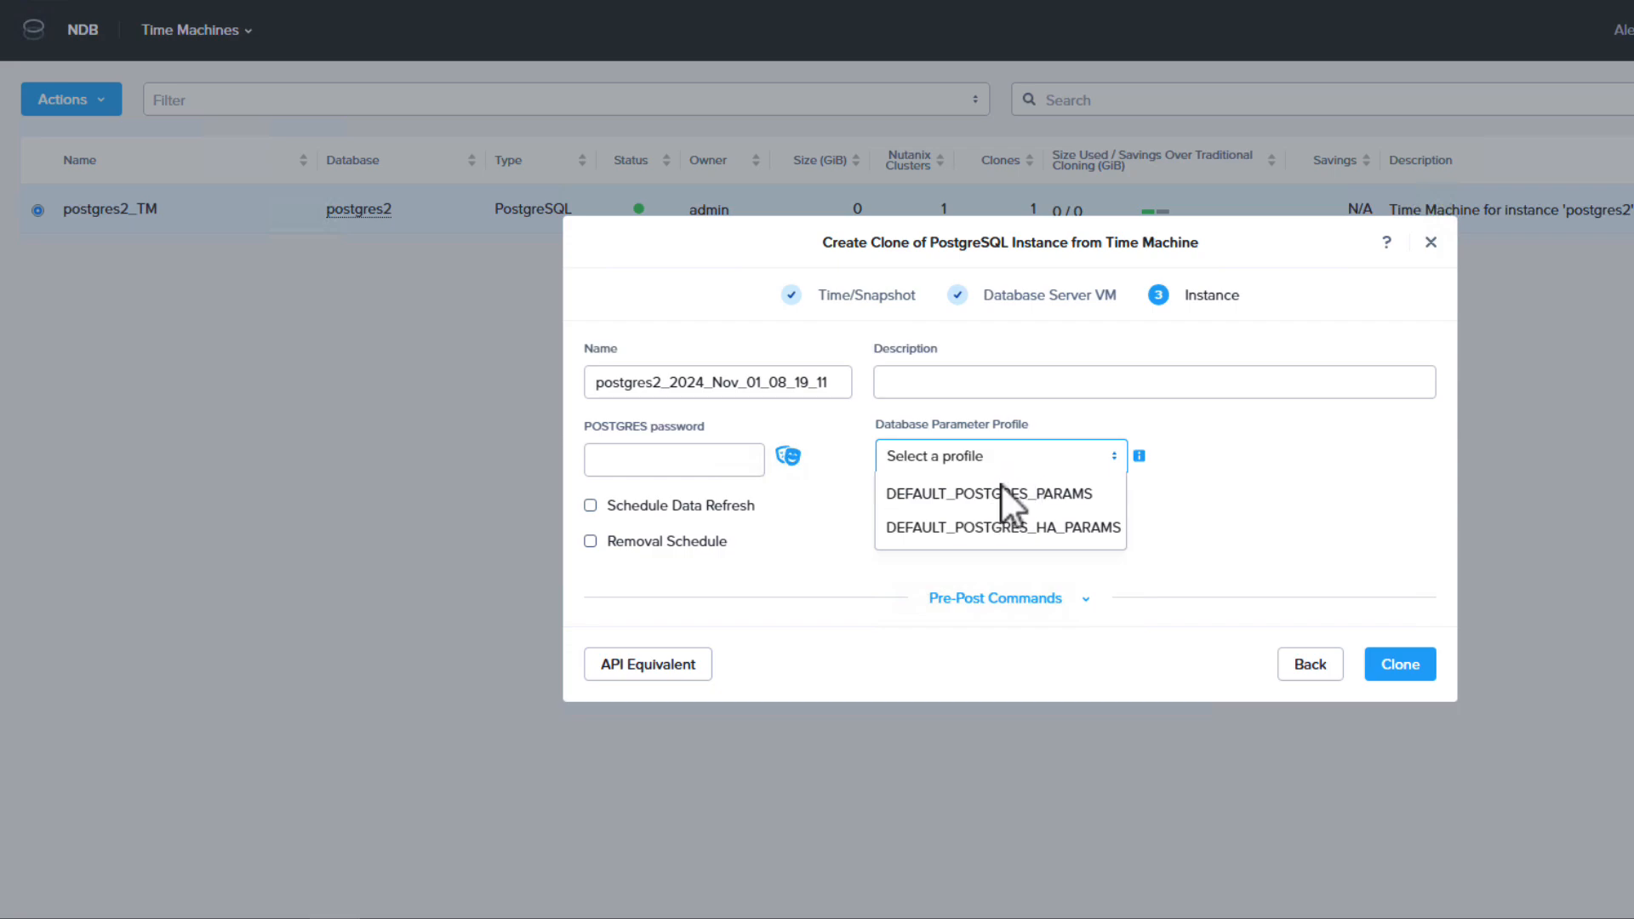
click(1000, 494)
click(689, 460)
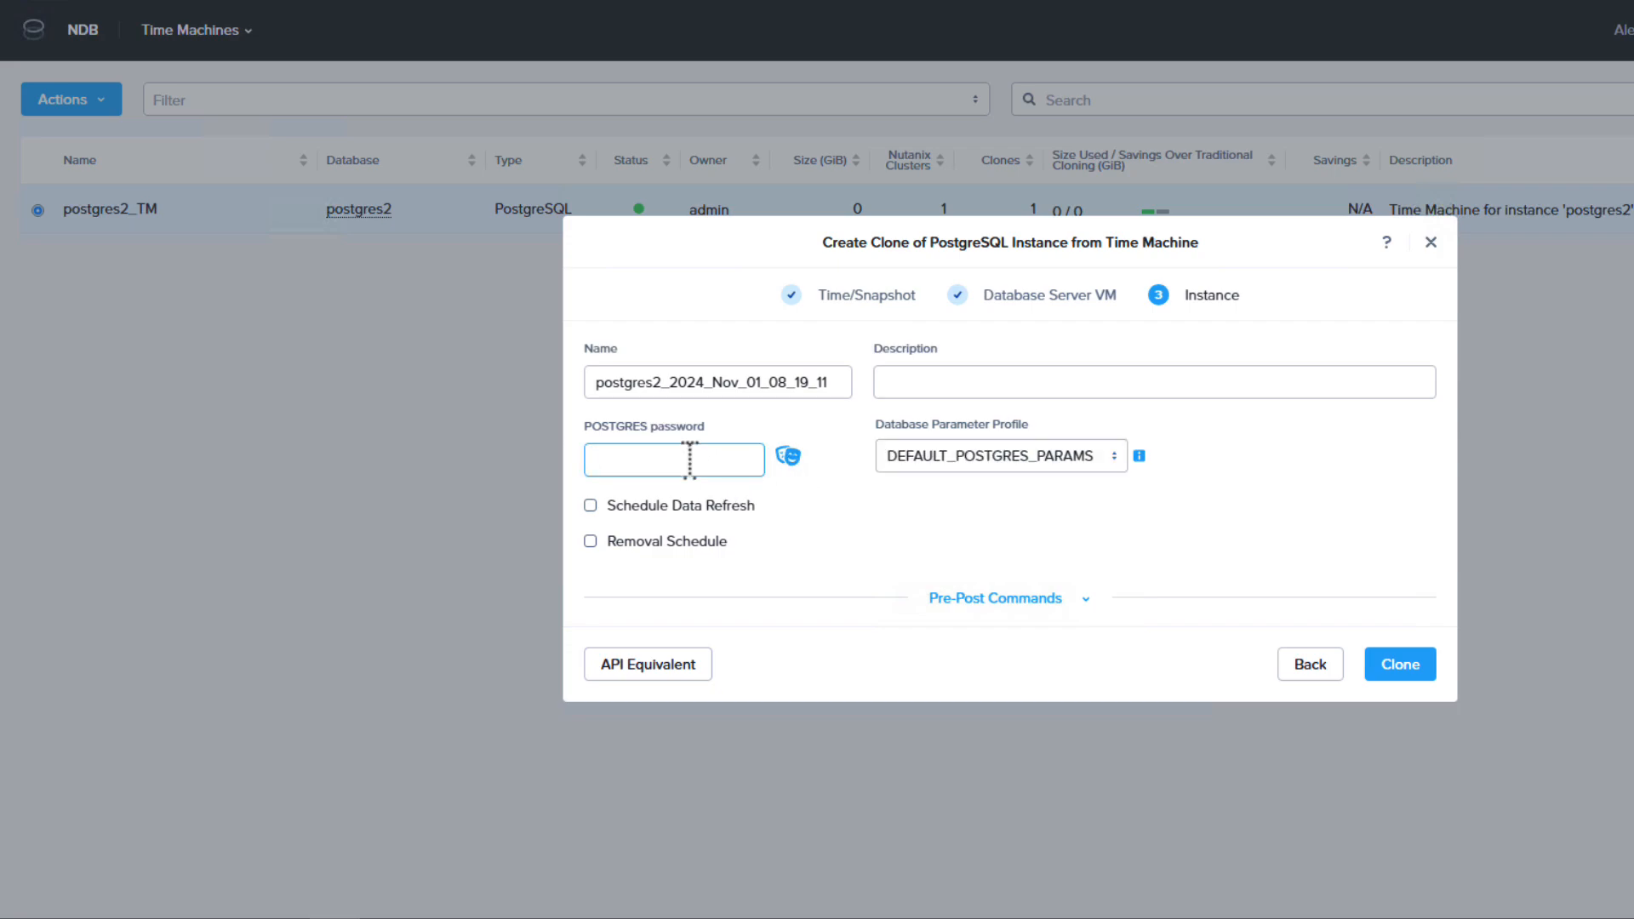
text(Nutanix/4u)
key(Tab)
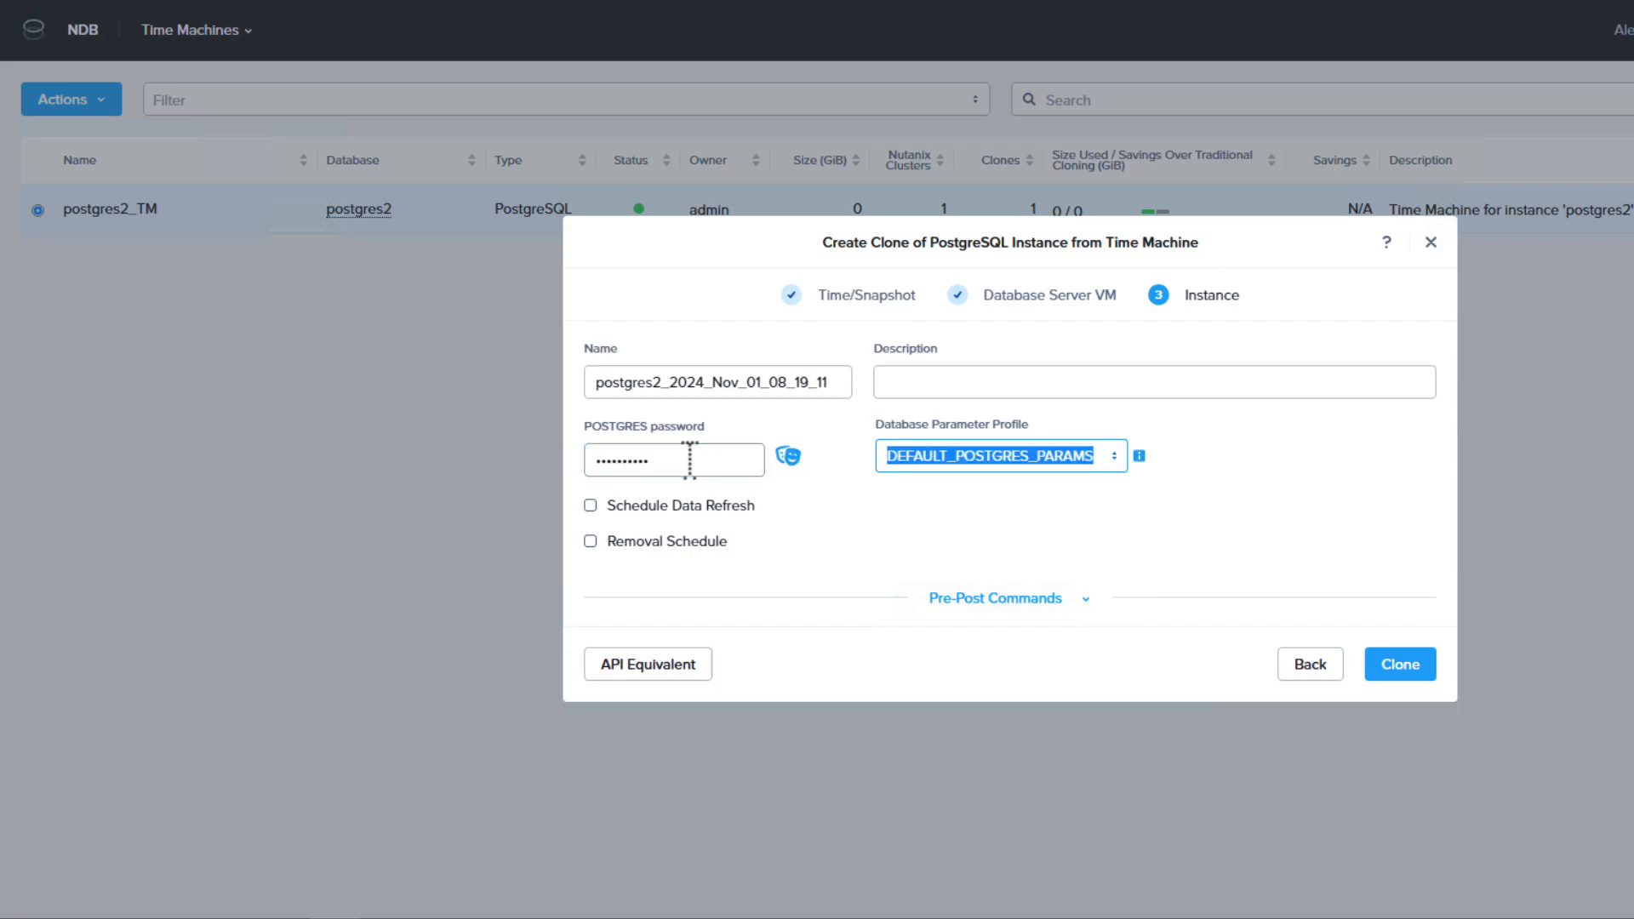
click(1383, 662)
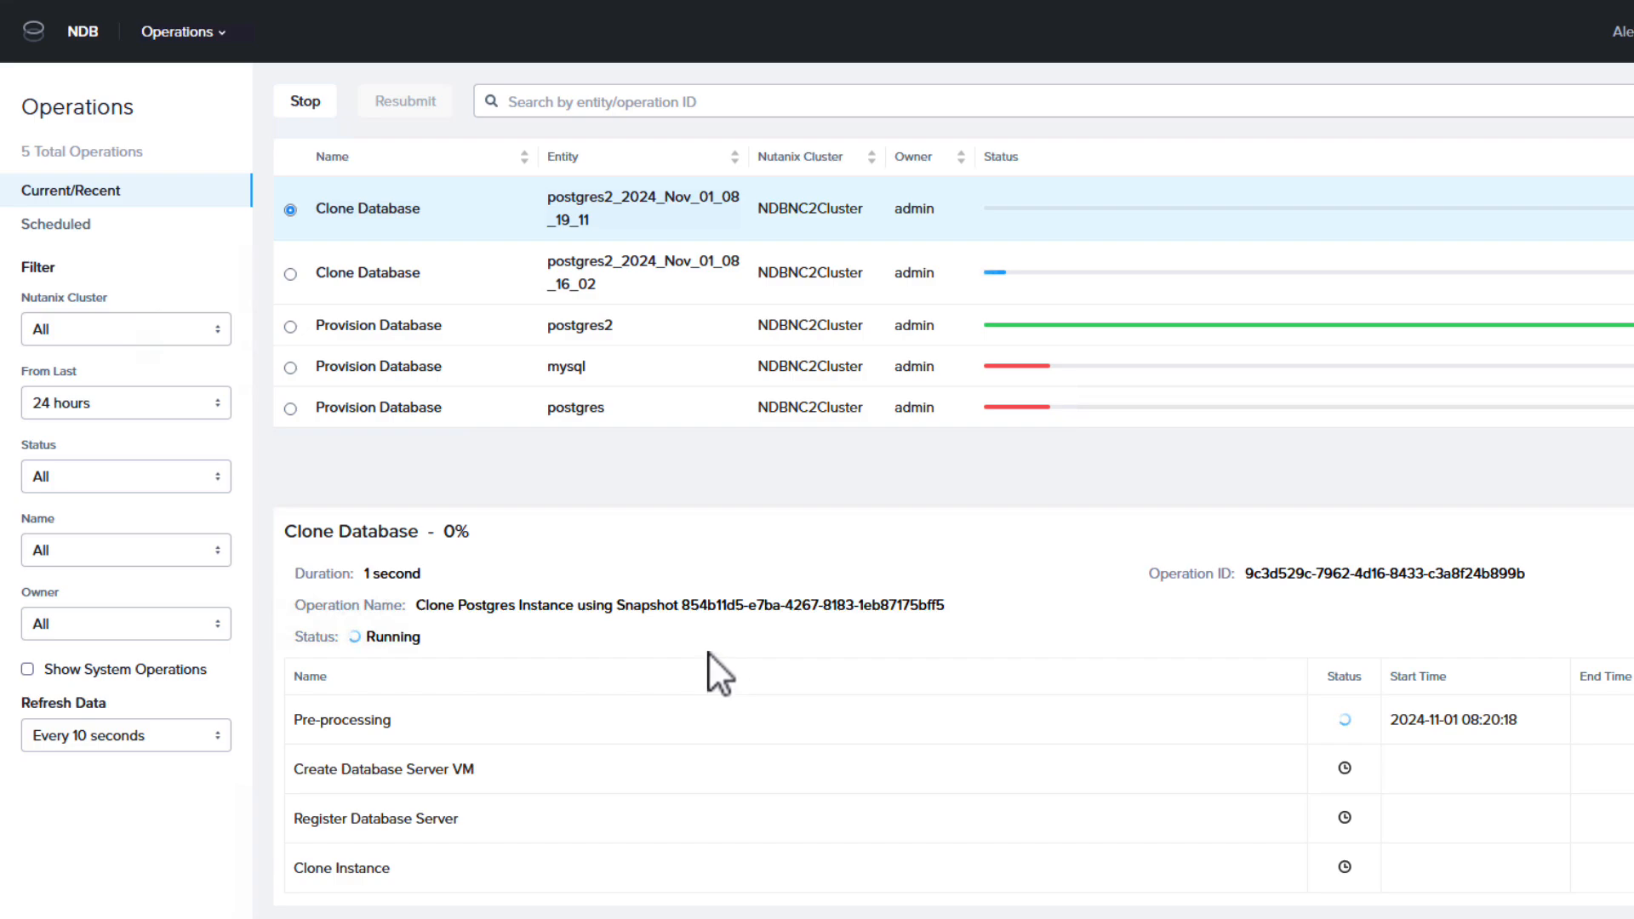
Search the current and recent operations for postgres2 to check the clone operation's progress.
text(postgres2)
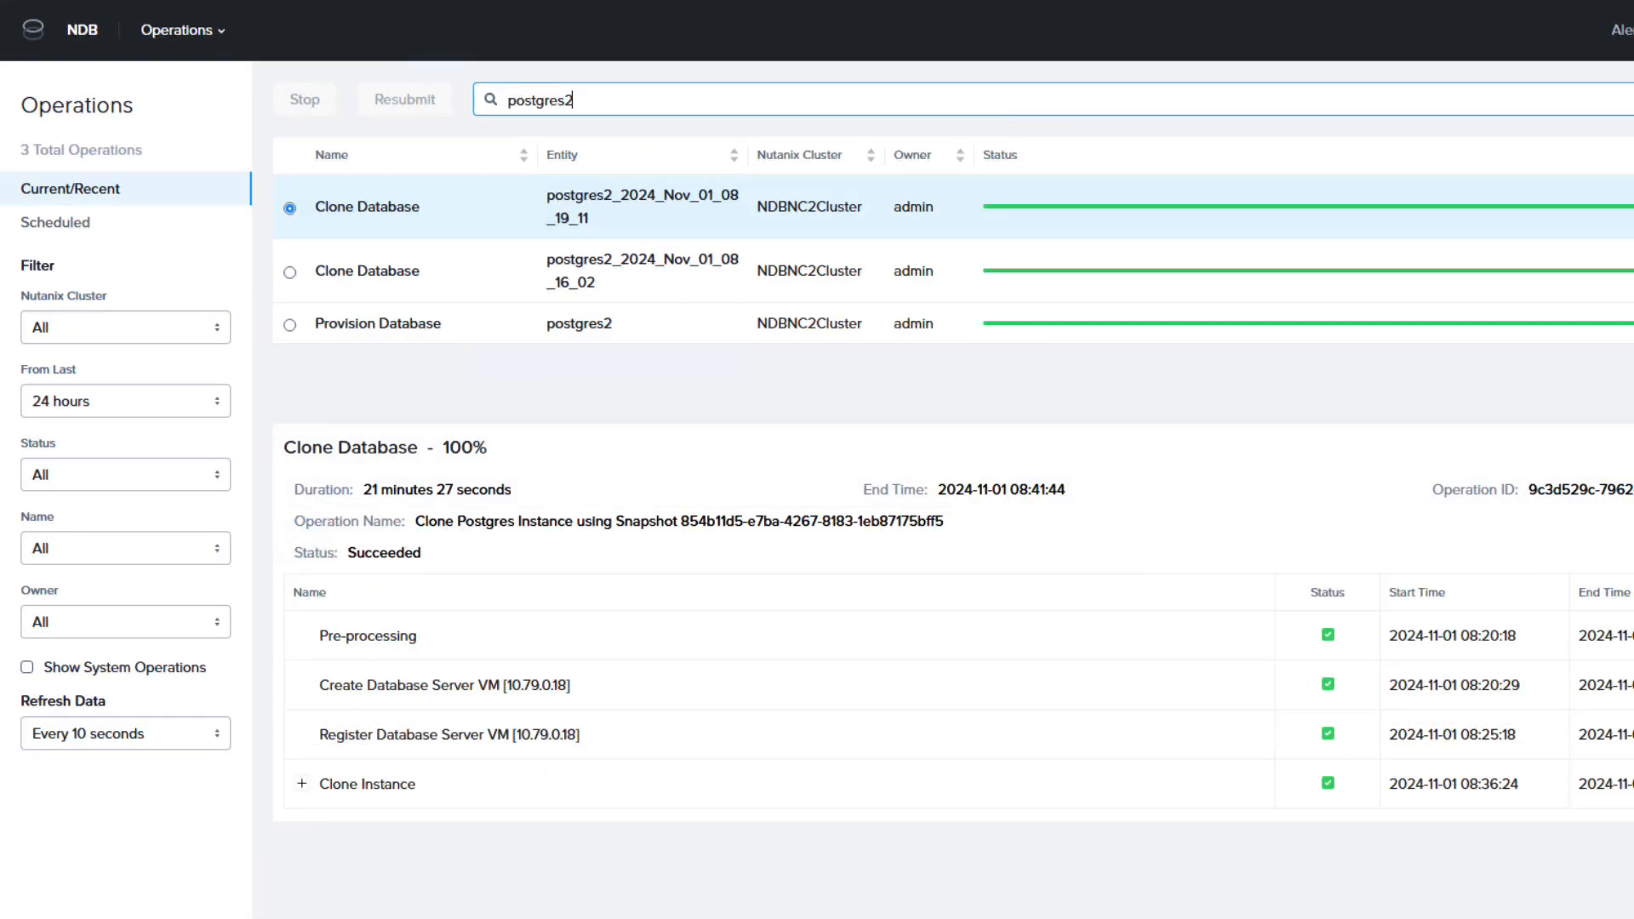